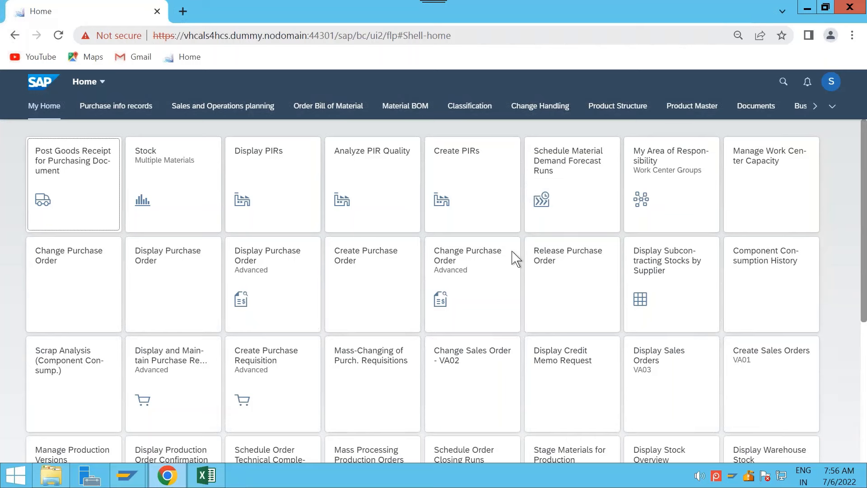
# - Search the launchpad apps for md04
pyautogui.click(784, 81)
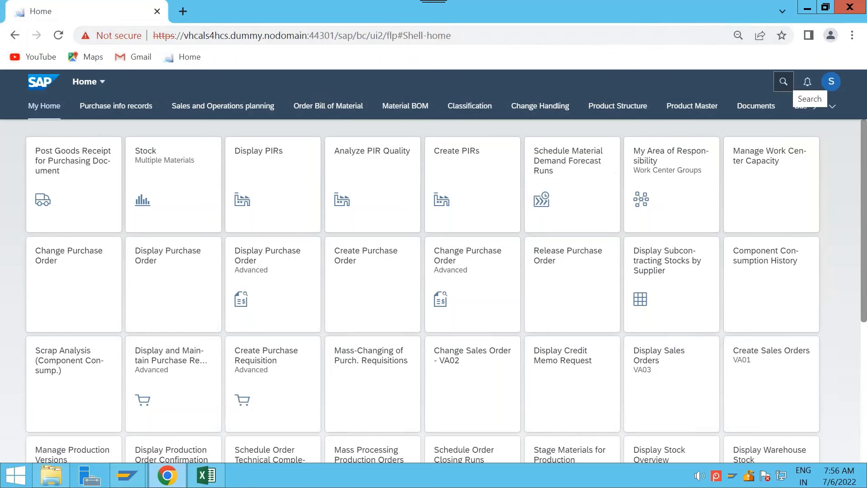
pyautogui.click(781, 83)
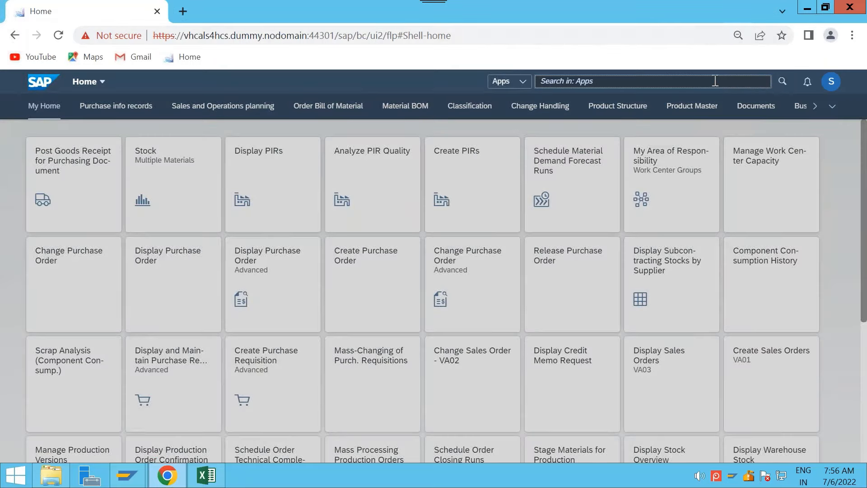
pyautogui.write('md04')
pyautogui.press('Return')
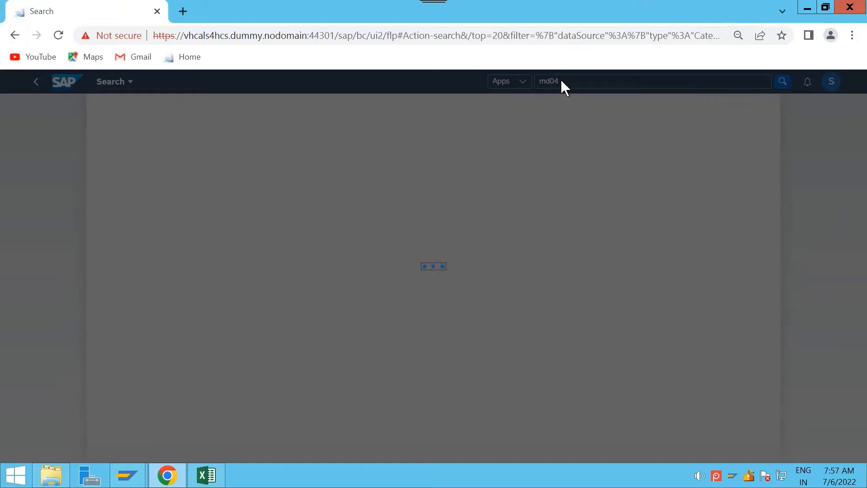
# - Open the launchpad home page in a second browser tab and bring up its app search
pyautogui.click(183, 11)
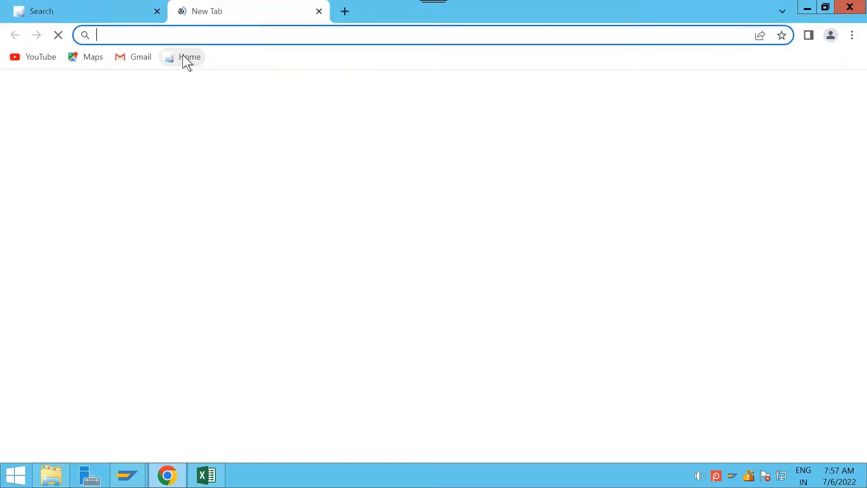
pyautogui.click(186, 59)
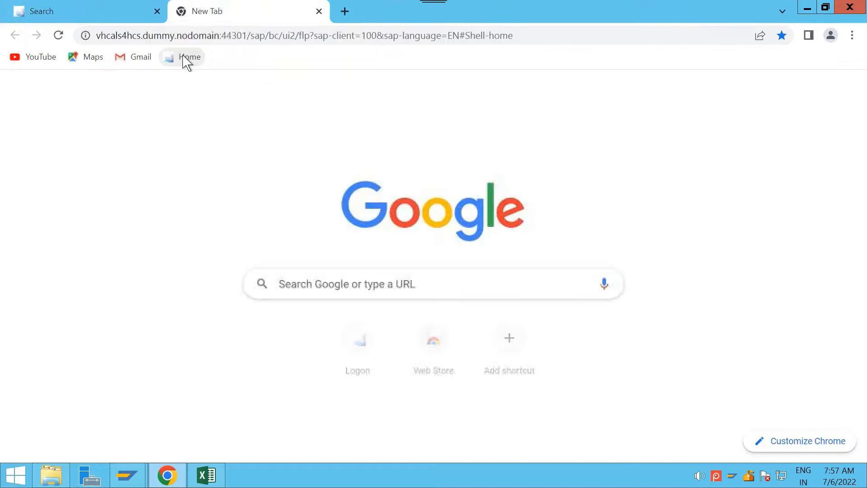
pyautogui.click(117, 17)
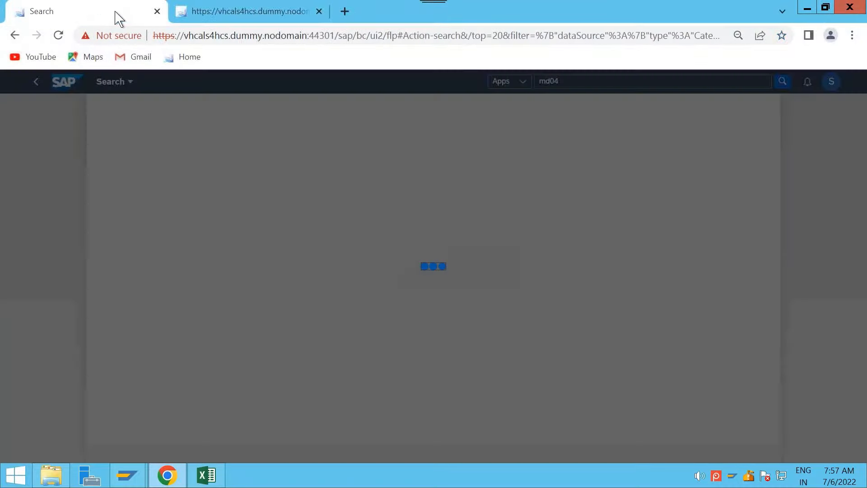
pyautogui.click(221, 18)
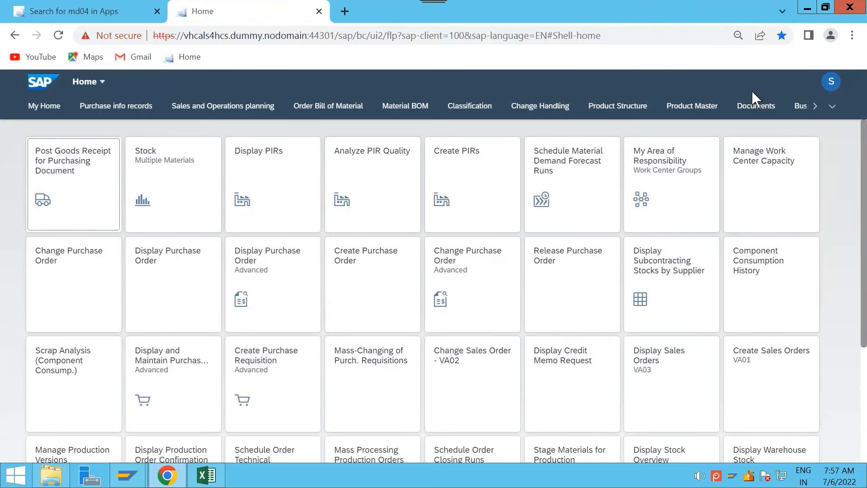
pyautogui.click(781, 81)
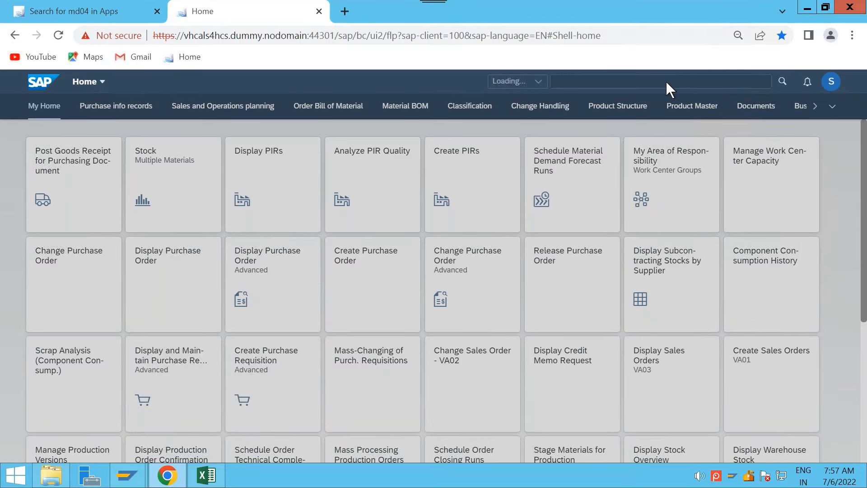
# - Open Monitor Stock / Requirements List from the md04 search results and display the list for material THAR 2.0
pyautogui.click(95, 11)
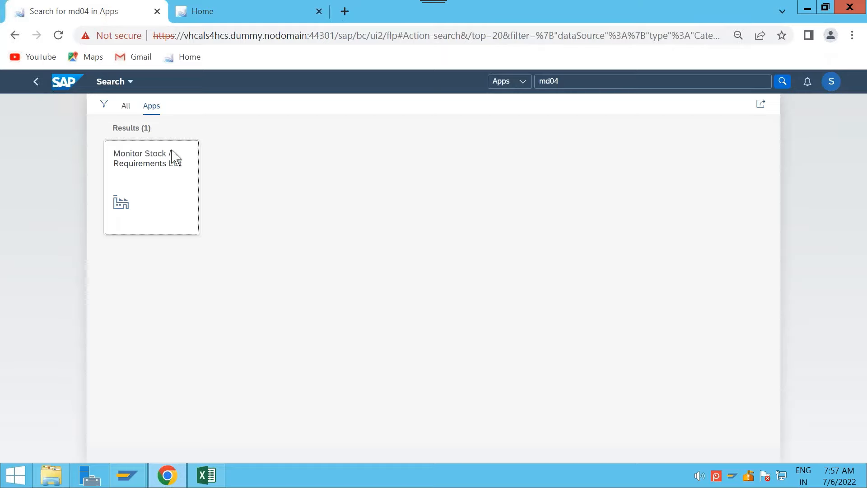
pyautogui.click(157, 172)
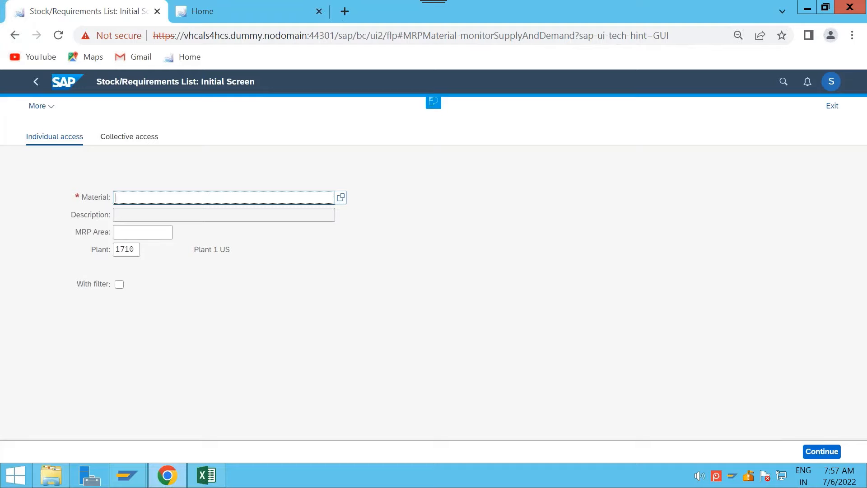
pyautogui.write('thar')
pyautogui.click(162, 216)
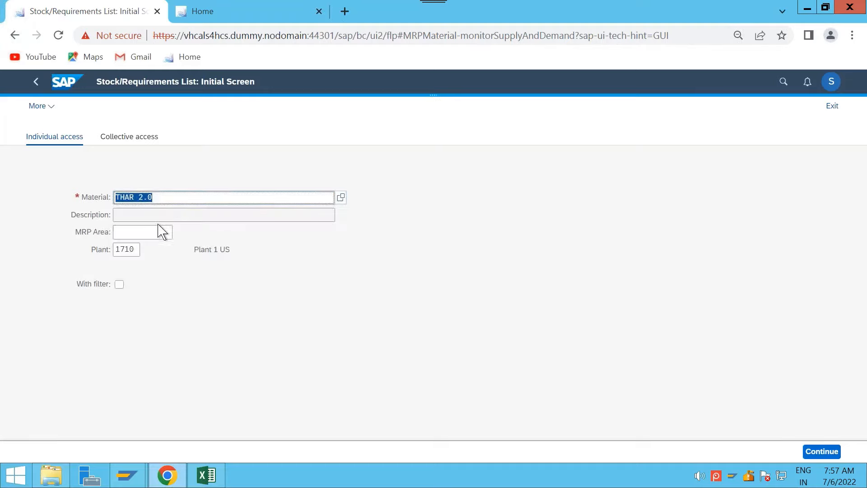
pyautogui.click(827, 451)
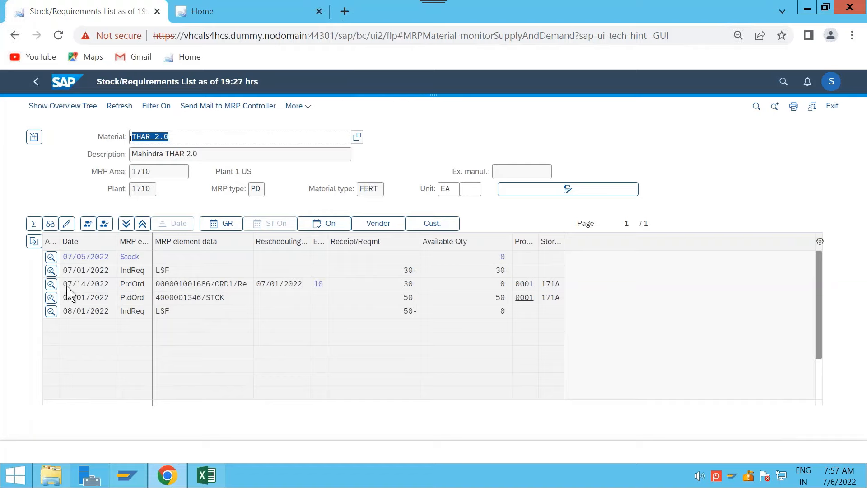
# - View the header of the 07/14/2022 production order in display mode and return to the stock/requirements list
pyautogui.click(51, 284)
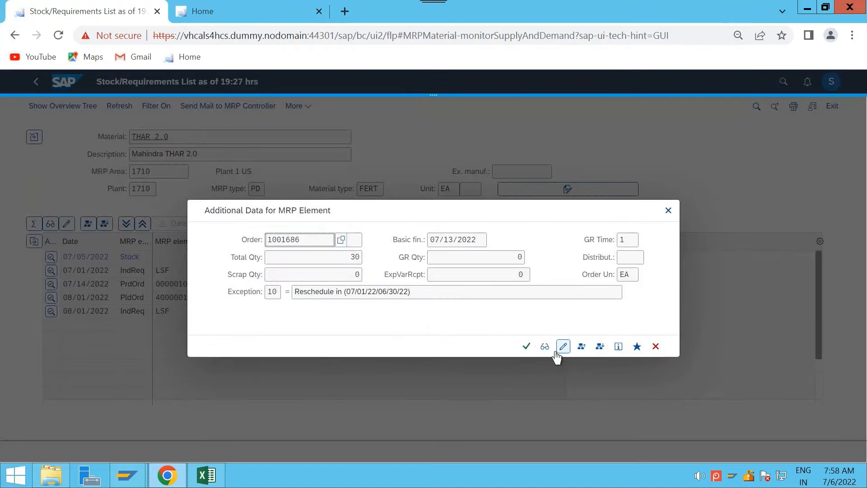
pyautogui.click(545, 348)
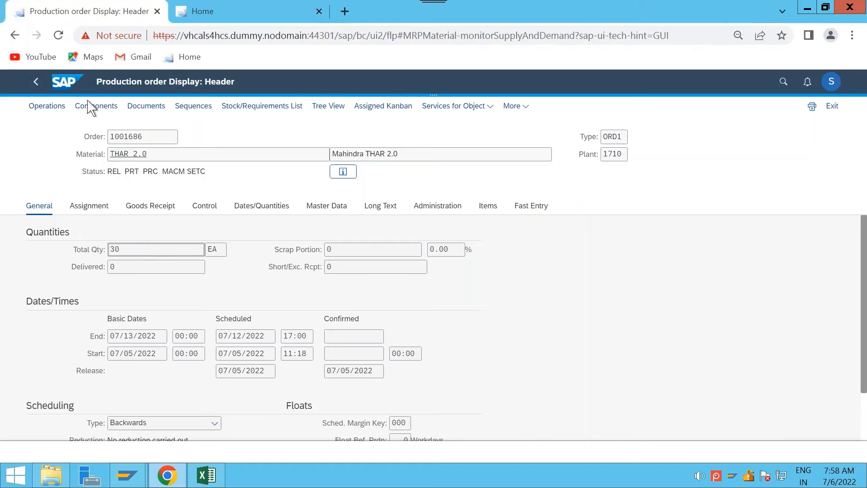
pyautogui.click(36, 82)
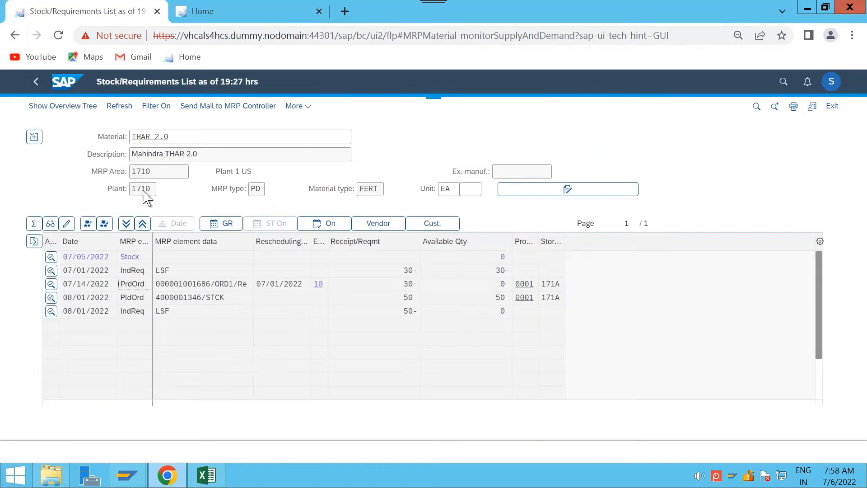
# - Reread the BOM and routing master data of the 07/14/2022 production order in change mode and save the order
pyautogui.click(51, 285)
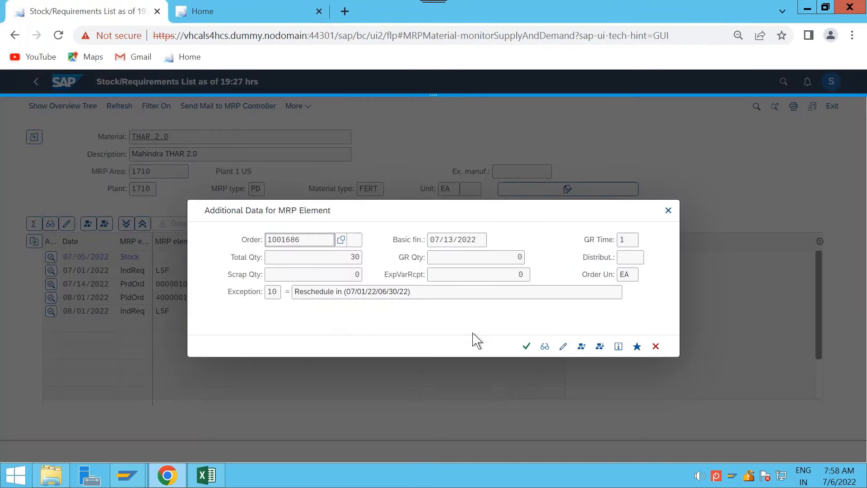
pyautogui.click(563, 348)
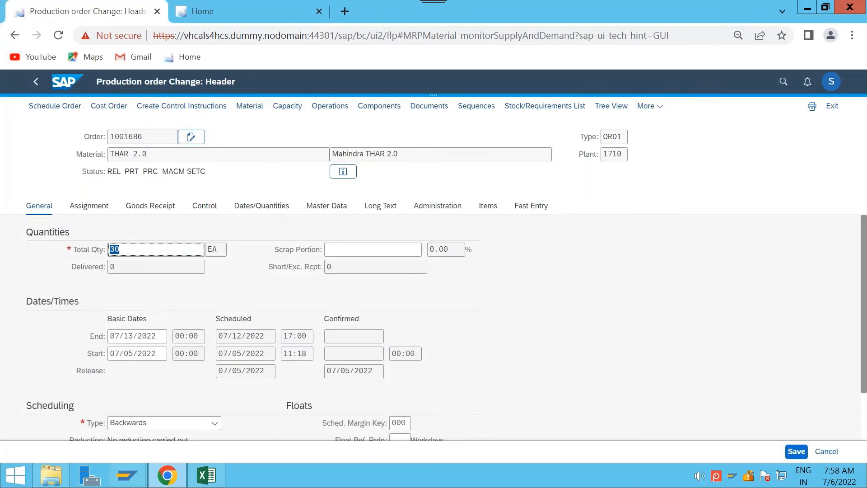
pyautogui.click(335, 210)
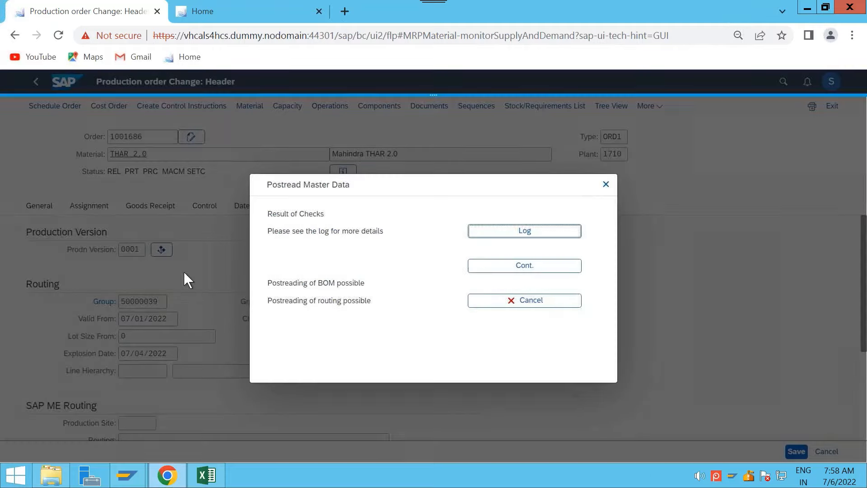
pyautogui.click(557, 267)
pyautogui.click(498, 441)
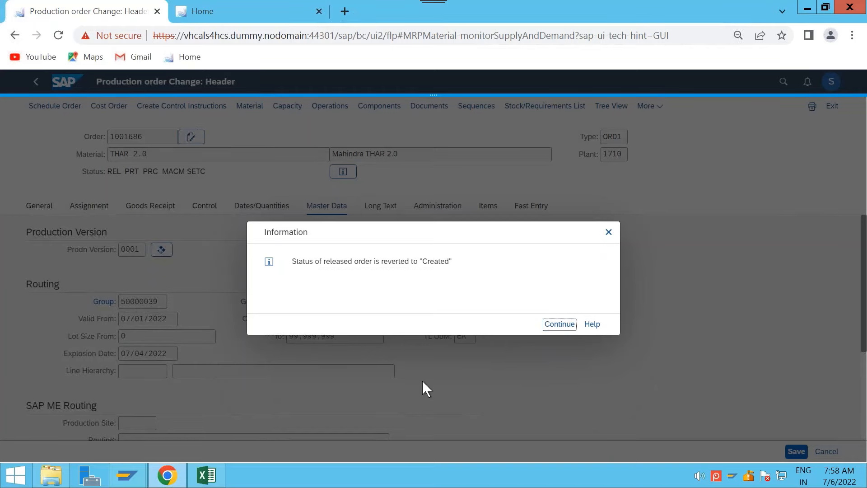
pyautogui.press('Return')
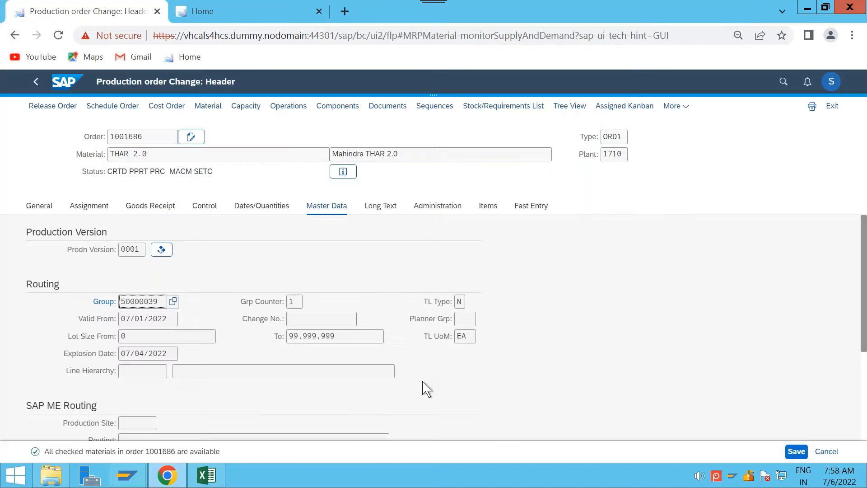
pyautogui.click(796, 452)
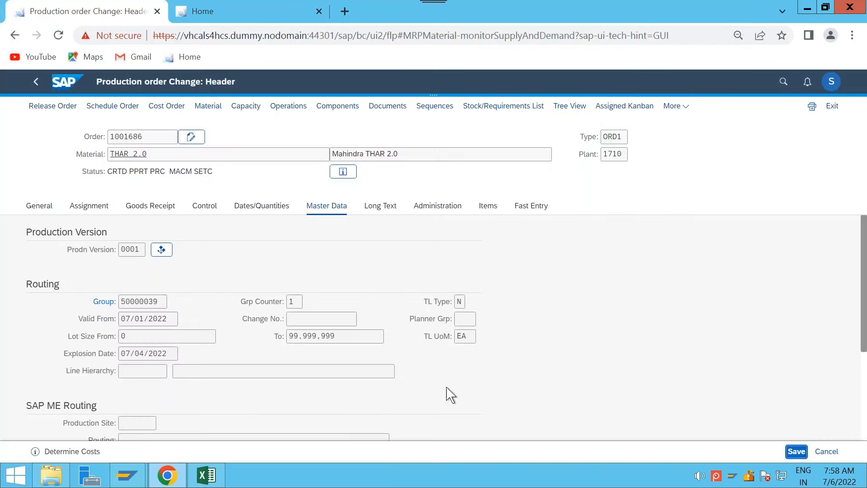
# - In the second launchpad tab, search the apps for manage order and open Manage Production Orders
pyautogui.click(227, 10)
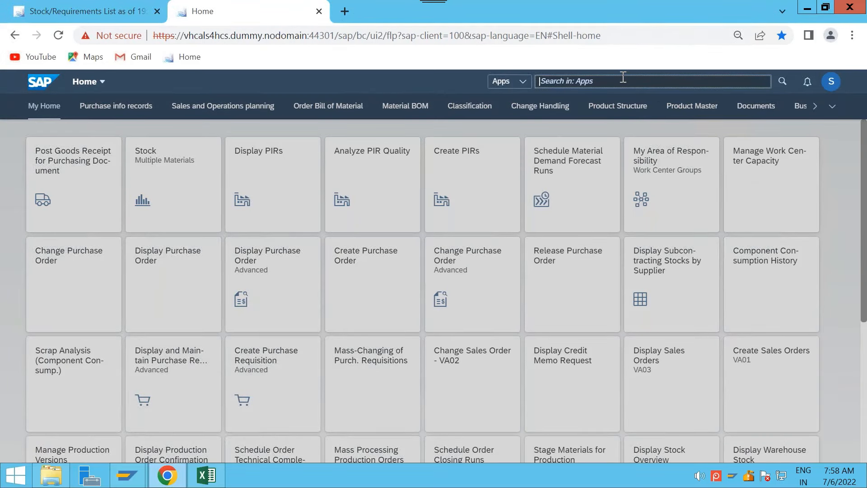
pyautogui.write('manage')
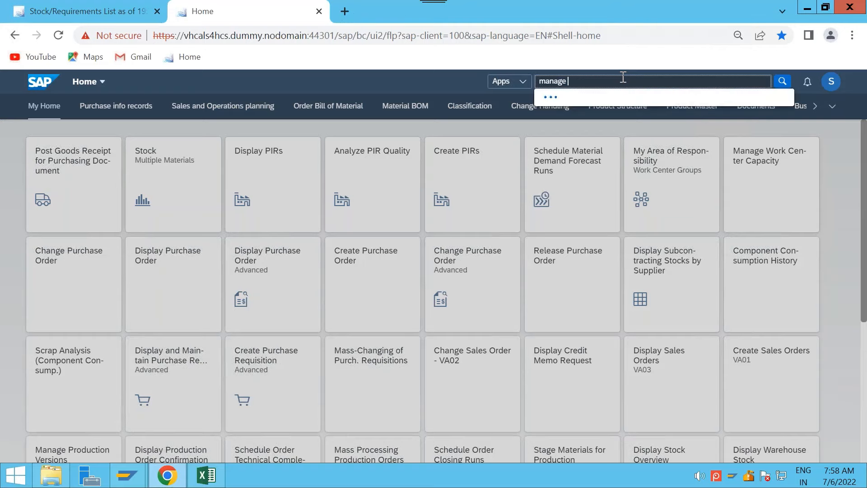
pyautogui.write(' order')
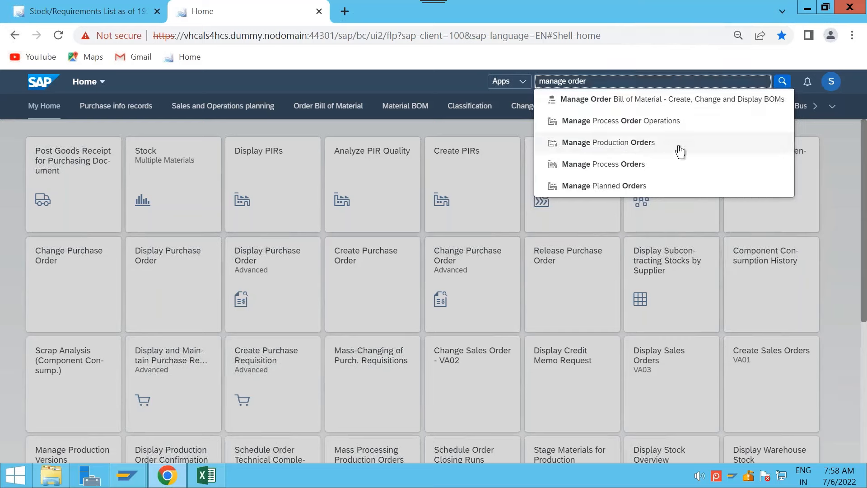
pyautogui.click(628, 144)
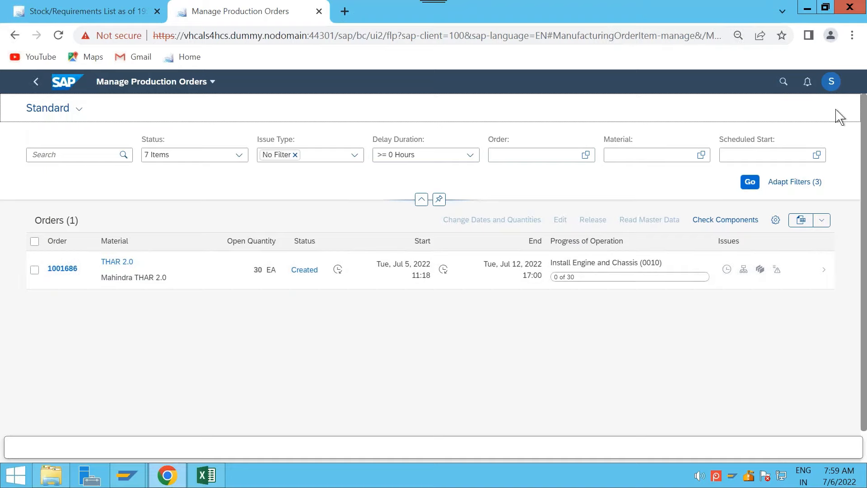
# - Open the Production Supervisor area of responsibility in the settings of Manage Production Orders
pyautogui.click(831, 85)
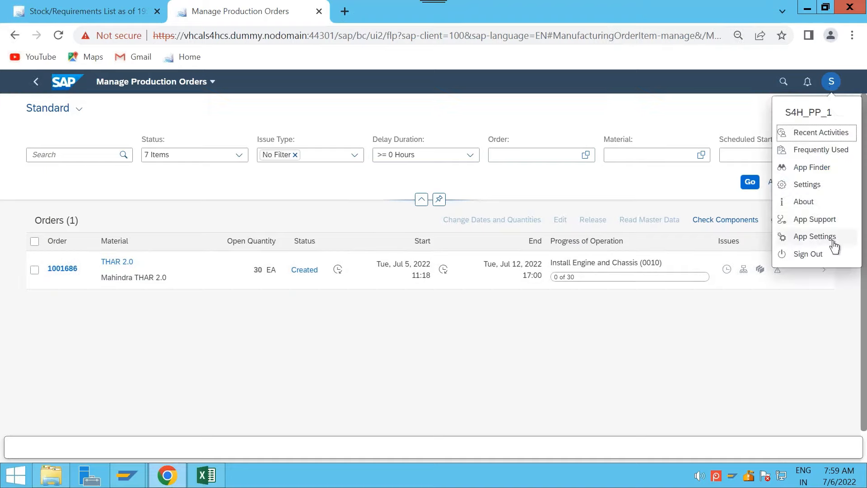
pyautogui.click(811, 236)
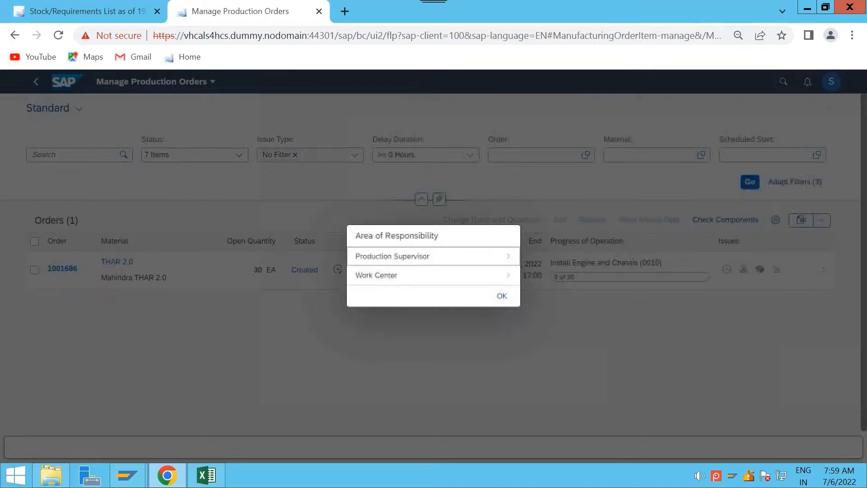
pyautogui.click(405, 257)
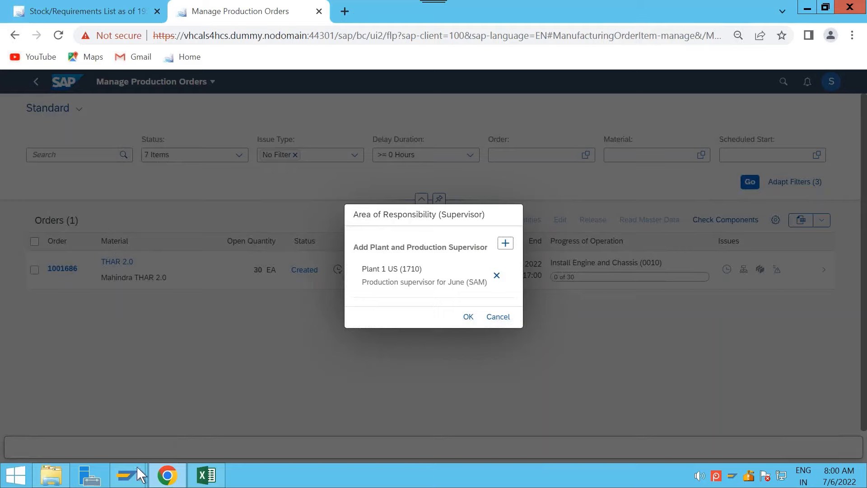
# - Switch to SAP Easy Access and display the MD04 stock/requirements list for material THAR 2.0 in plant 1710
pyautogui.moveTo(133, 472)
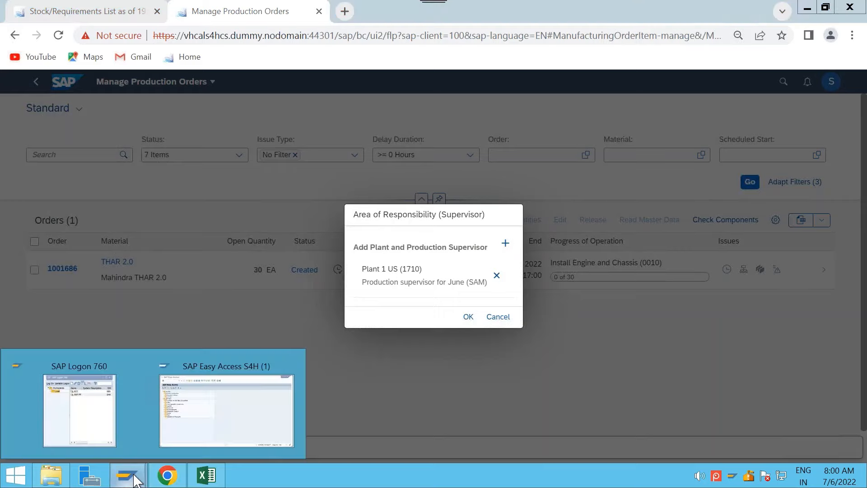
pyautogui.click(272, 412)
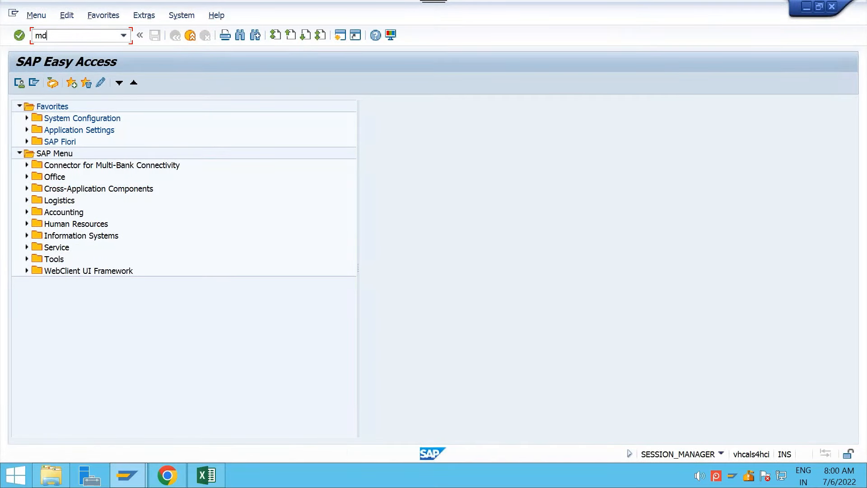
pyautogui.write('md04')
pyautogui.press('Return')
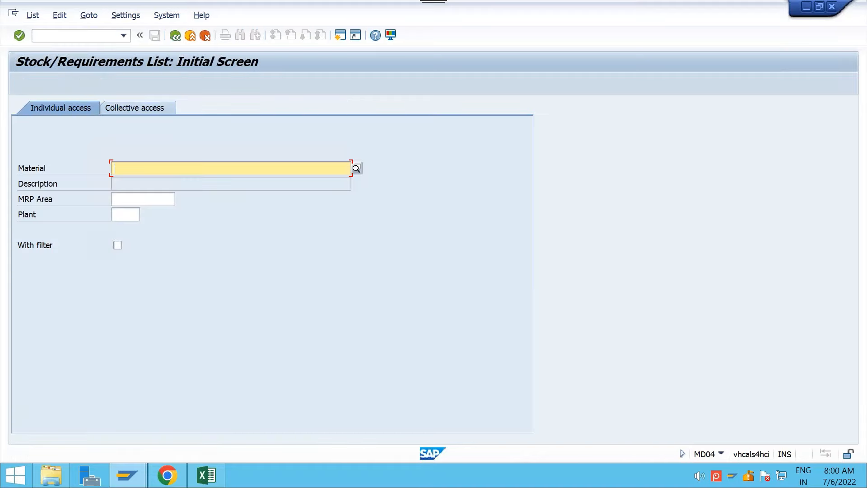
pyautogui.press('BackSpace')
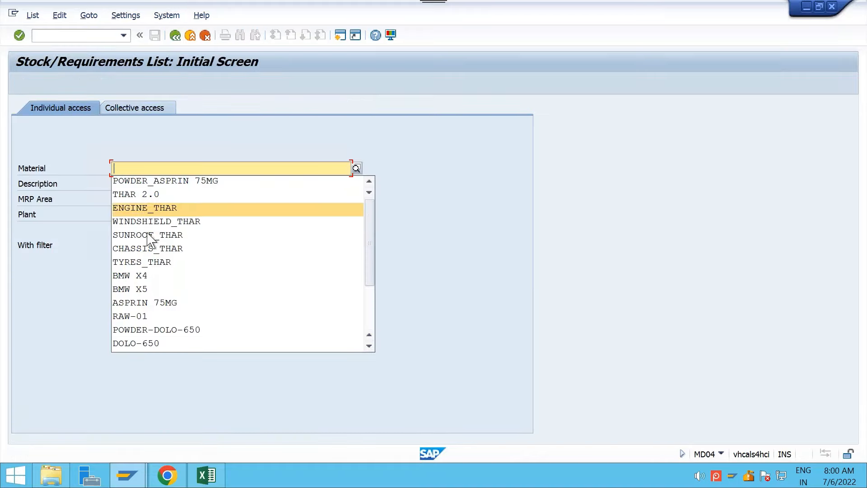
pyautogui.click(145, 197)
pyautogui.click(129, 217)
pyautogui.write('1')
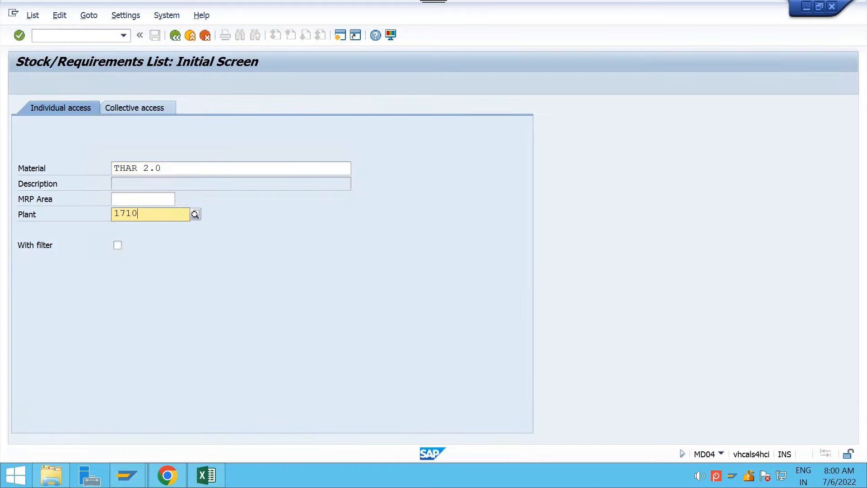
pyautogui.write('710')
pyautogui.press('Return')
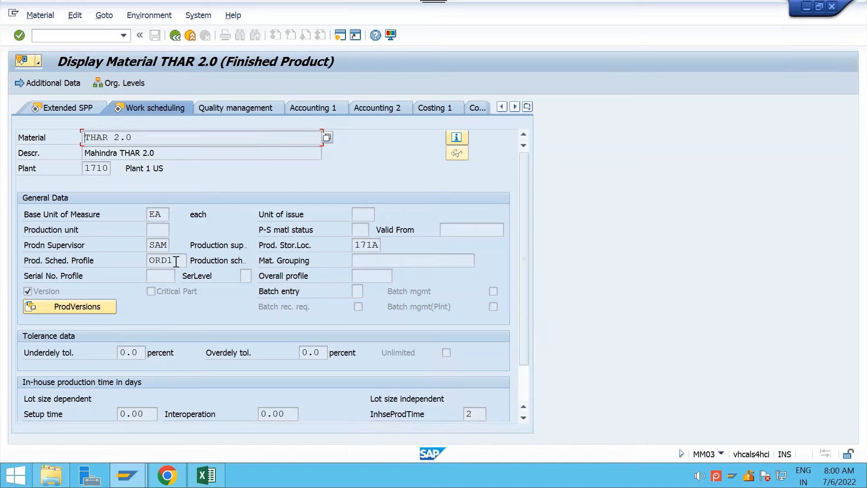
# - Check the production supervisor in the Work scheduling view of the THAR 2.0 material master
pyautogui.moveTo(177, 261); pyautogui.dragTo(168, 246)
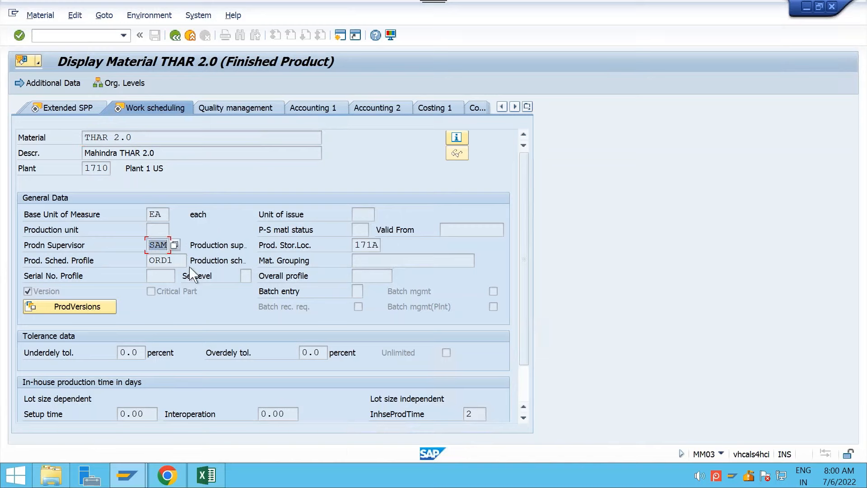
# - Back in Manage Production Orders, review the plant 1710 production supervisors available for the area of responsibility, leaving the assignment unchanged
pyautogui.click(167, 475)
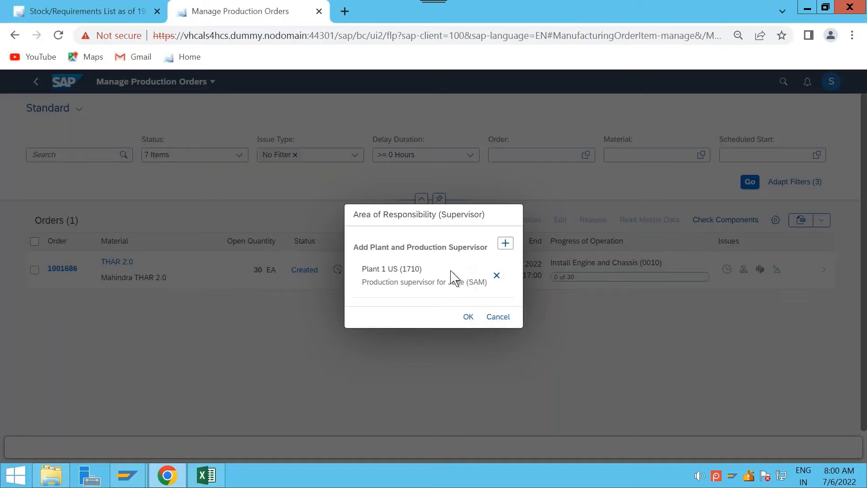
pyautogui.click(506, 243)
pyautogui.write('1710')
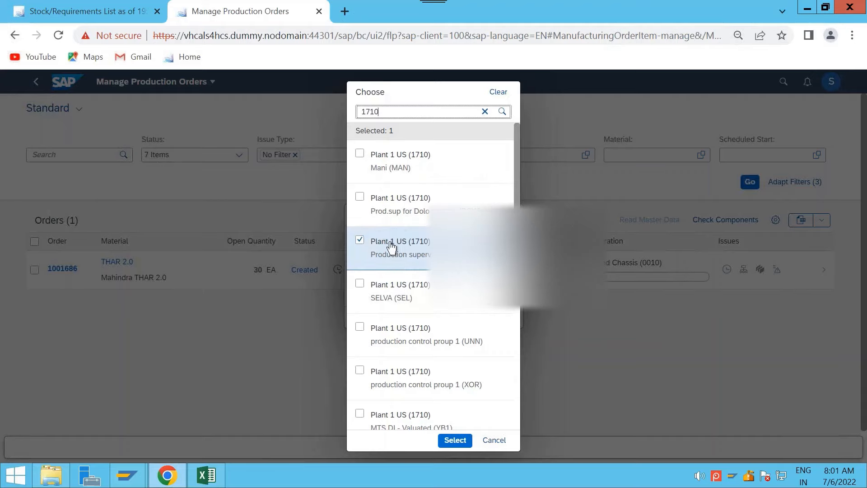
pyautogui.click(360, 198)
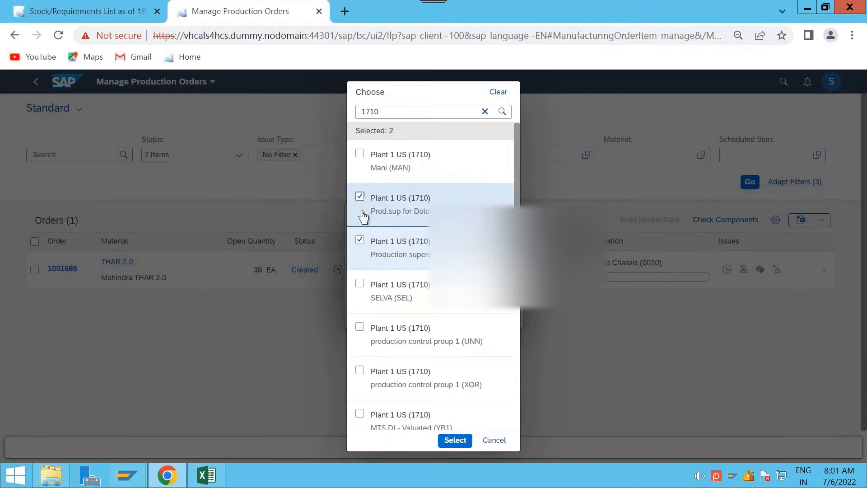
pyautogui.click(359, 159)
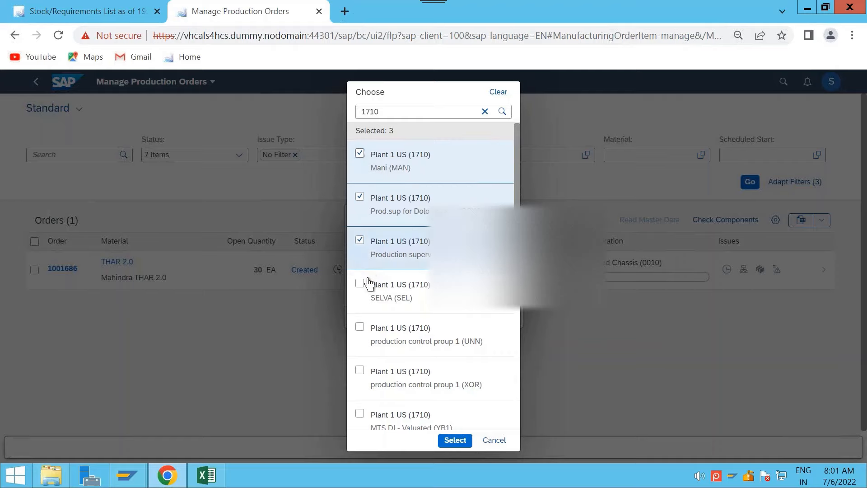
pyautogui.click(360, 195)
pyautogui.click(359, 154)
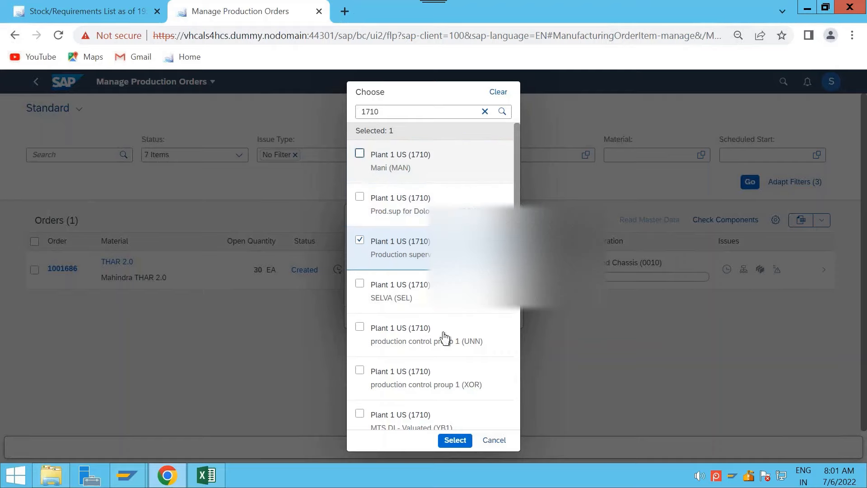
pyautogui.click(493, 440)
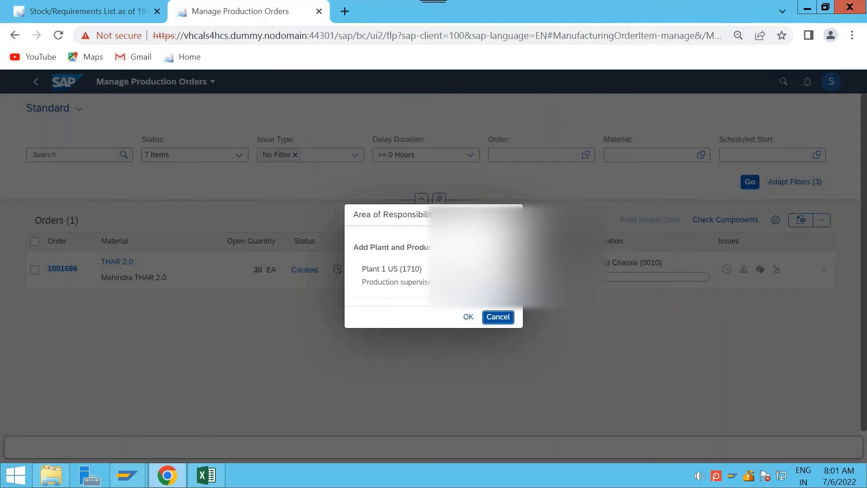
pyautogui.click(499, 317)
pyautogui.click(500, 295)
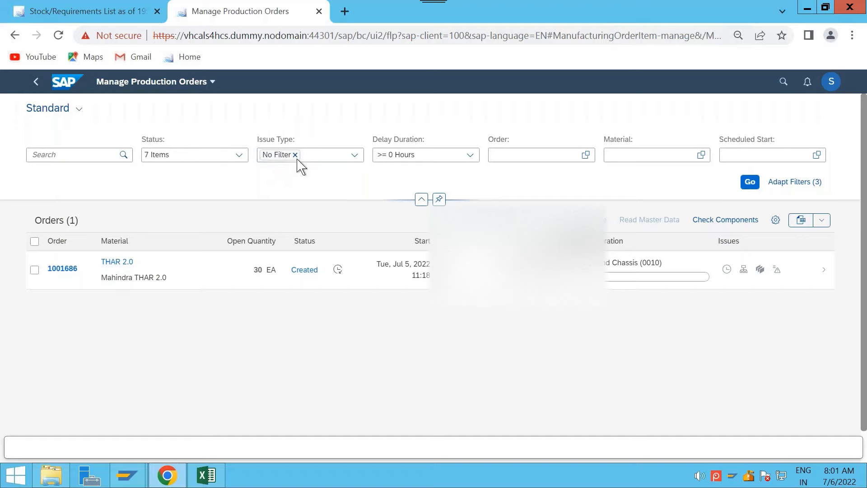
# - Review the Issue Type and Status filter options and reload the order list without changing any filter
pyautogui.click(355, 155)
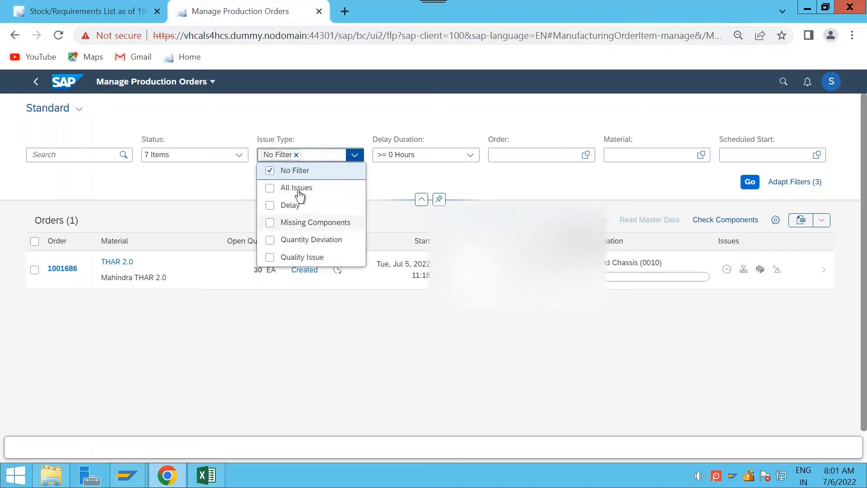
pyautogui.click(246, 158)
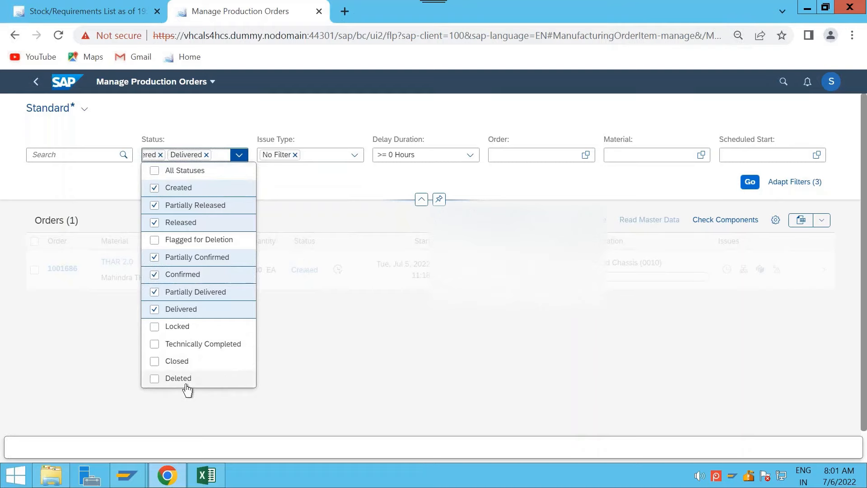
pyautogui.click(366, 384)
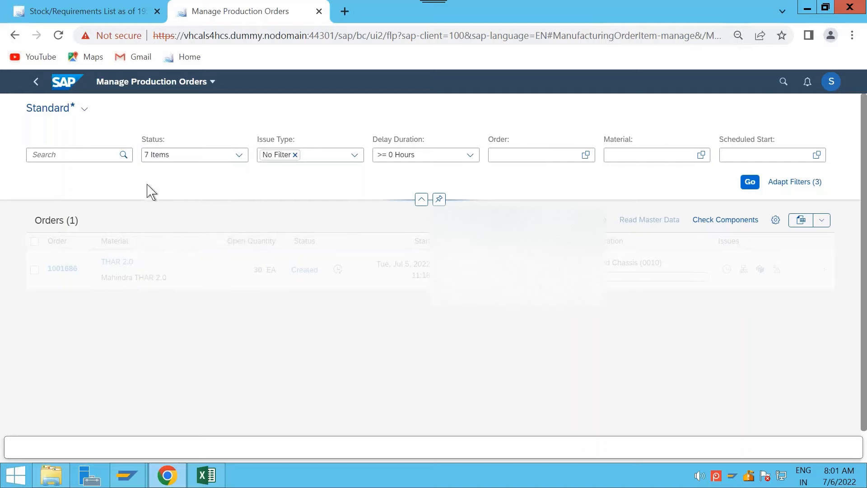
pyautogui.click(521, 154)
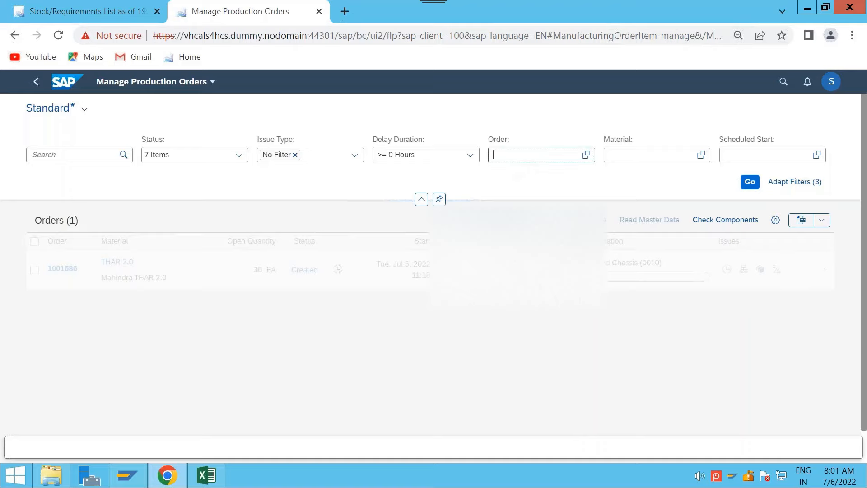
pyautogui.click(649, 153)
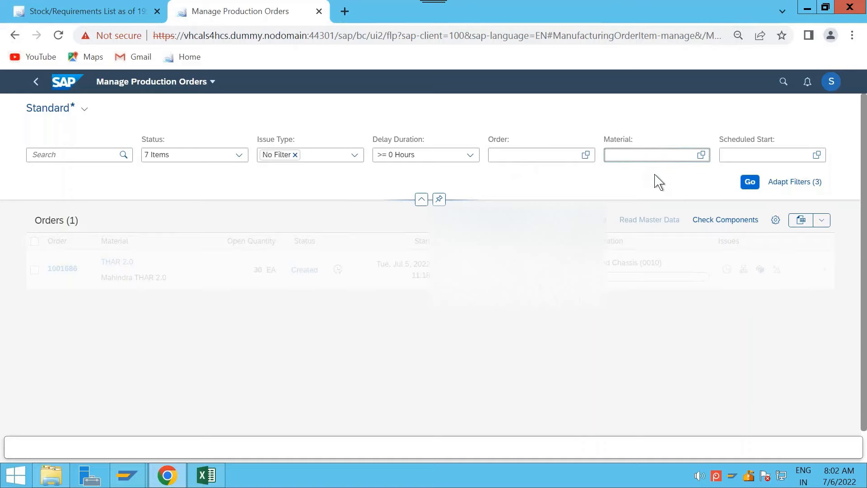
pyautogui.click(749, 182)
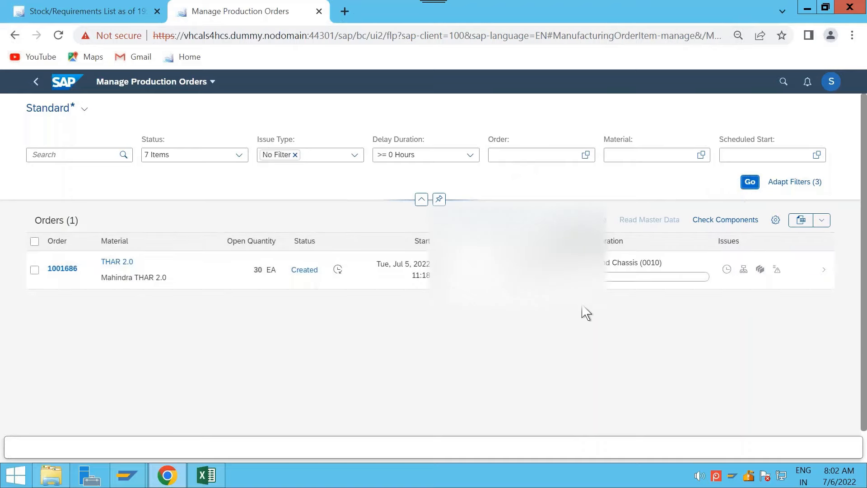
# - Recheck the plant in the THAR 2.0 material master and release the THAR 2.0 production order in Manage Production Orders
pyautogui.click(34, 270)
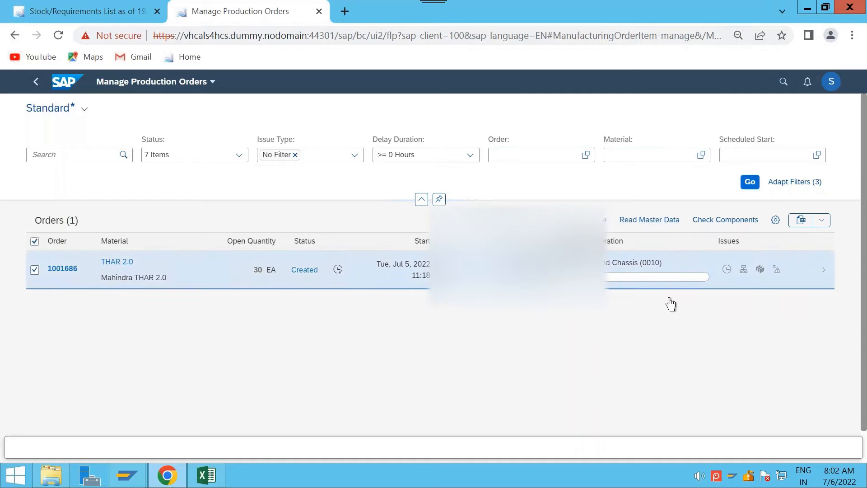
pyautogui.click(126, 475)
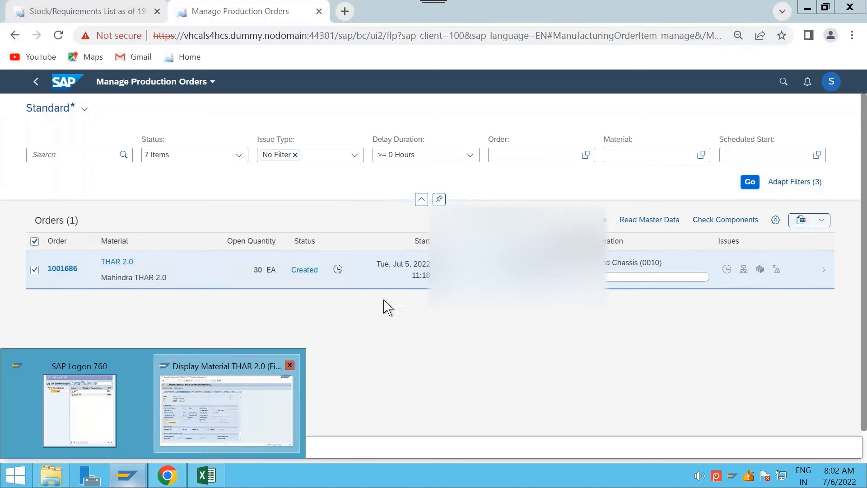
pyautogui.click(225, 409)
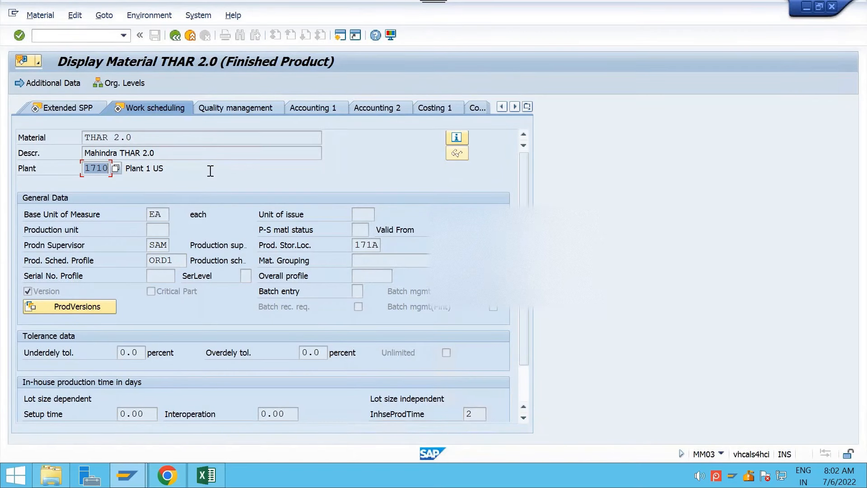
pyautogui.hotkey('alt', 'Tab')
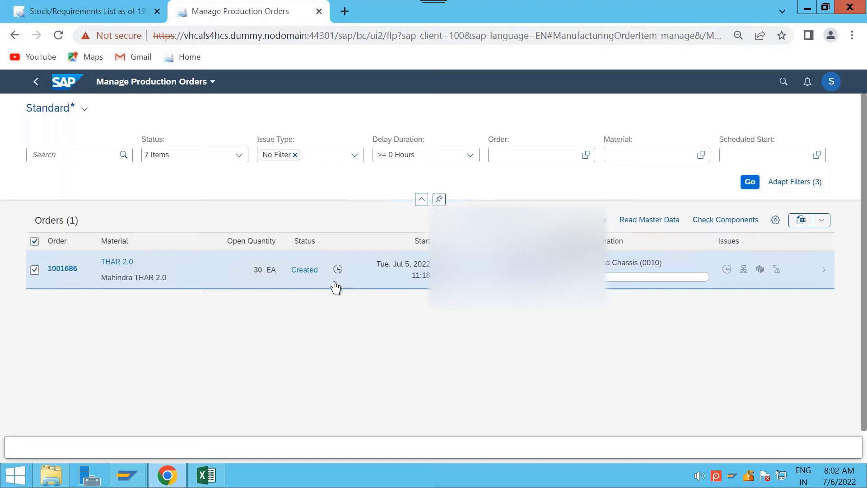
pyautogui.click(606, 220)
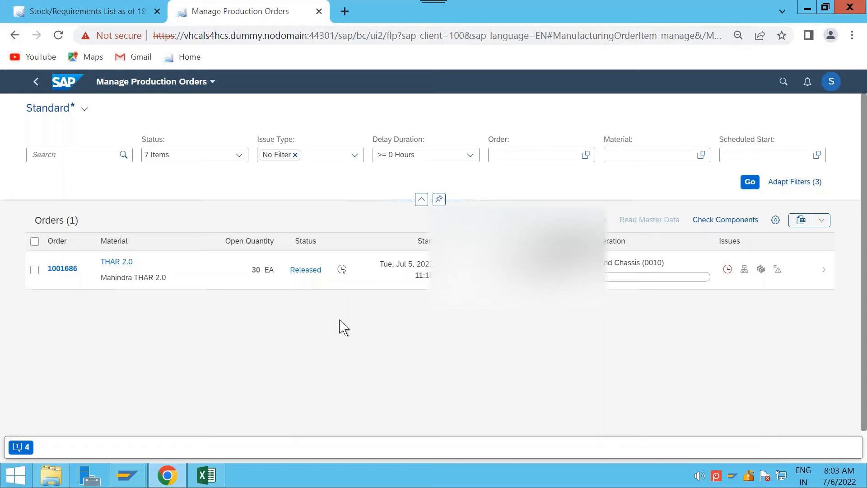
# - View the editable dates and quantities of the THAR 2.0 production order and close them without saving
pyautogui.click(35, 271)
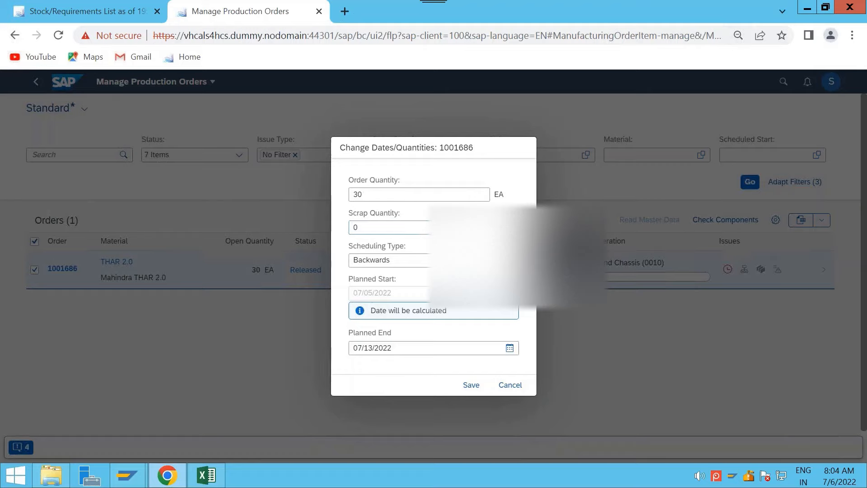
pyautogui.moveTo(364, 193); pyautogui.dragTo(344, 202)
pyautogui.click(510, 384)
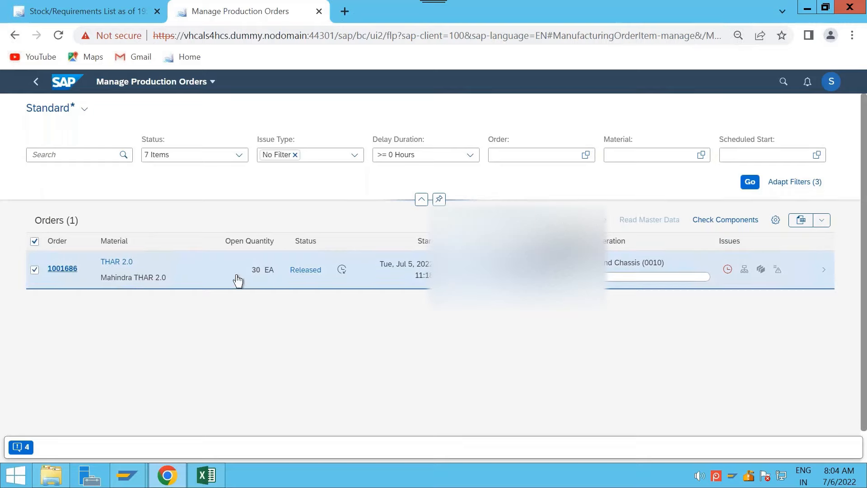
# - Open the THAR 2.0 production order's details and examine its issues, order information, components, operations, confirmations and inspection lots
pyautogui.click(819, 277)
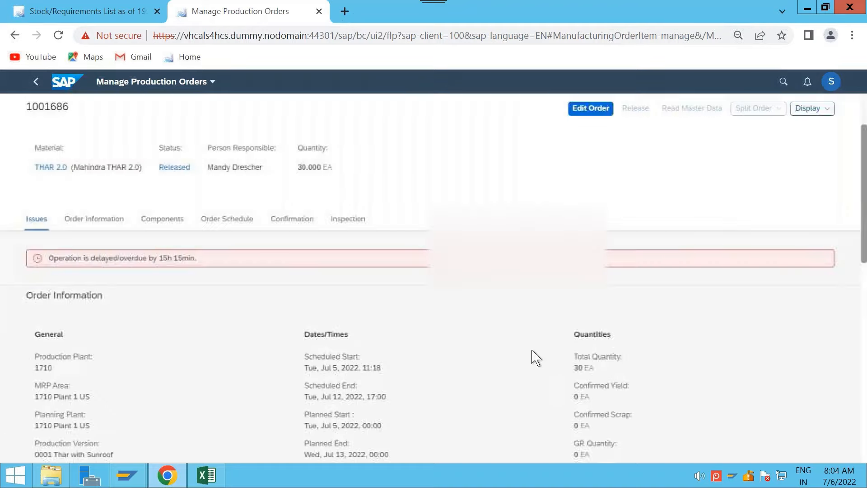
pyautogui.scroll(-3, 429, 320)
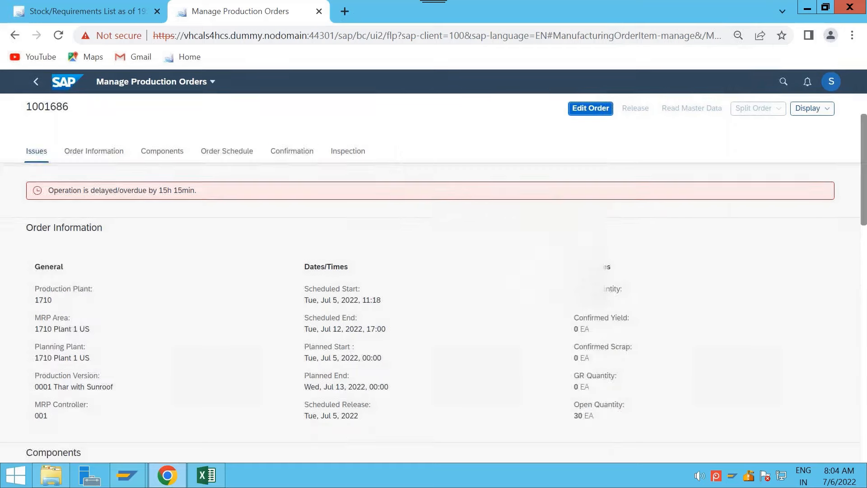
pyautogui.scroll(1, 430, 321)
pyautogui.scroll(-5, 455, 314)
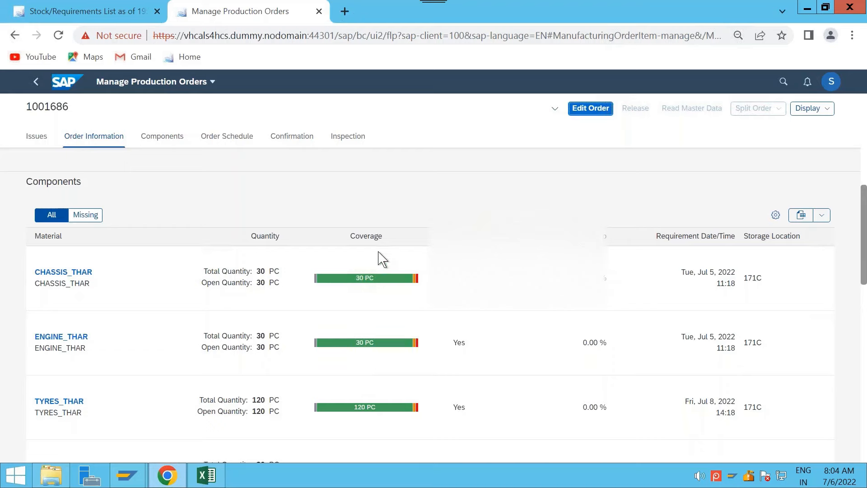
pyautogui.scroll(-2, 366, 293)
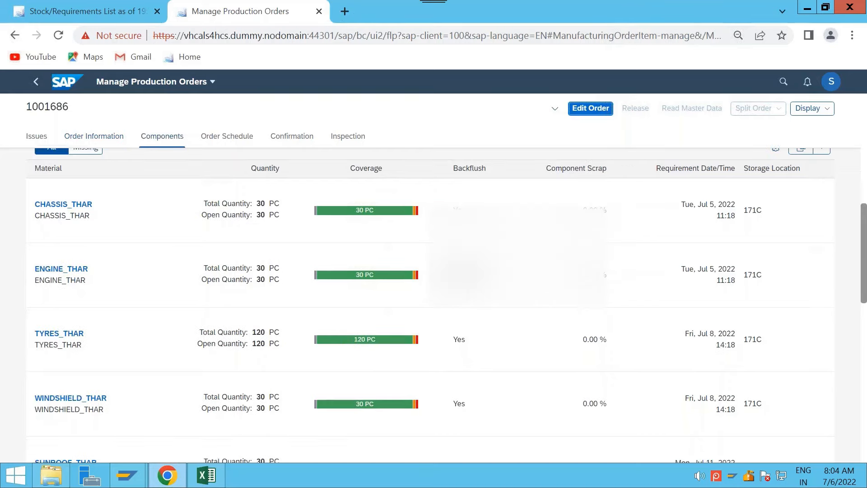
pyautogui.scroll(-5, 256, 341)
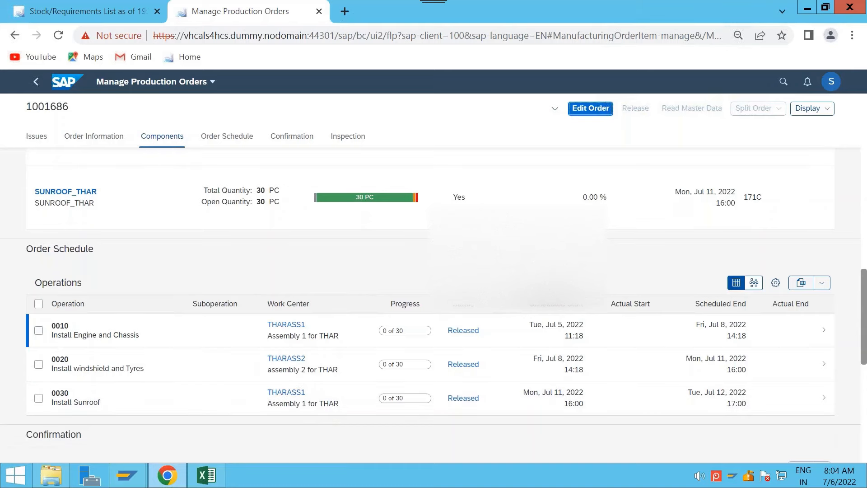
pyautogui.scroll(-5, 249, 301)
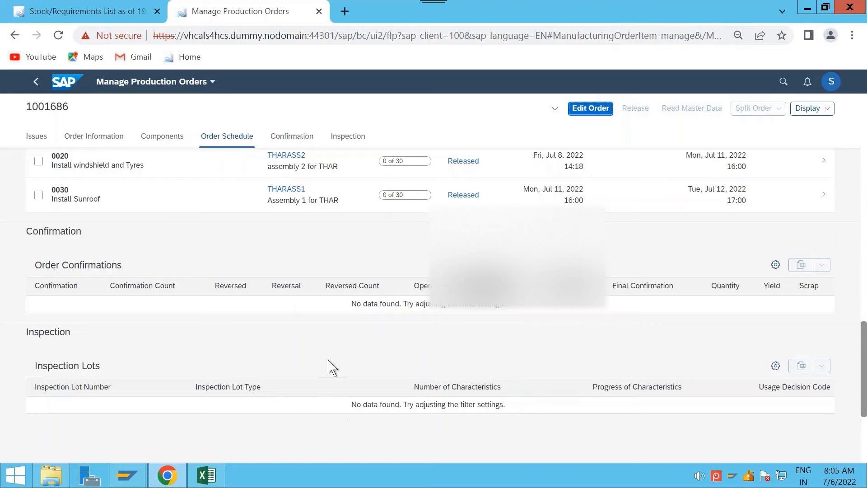
pyautogui.scroll(8, 332, 367)
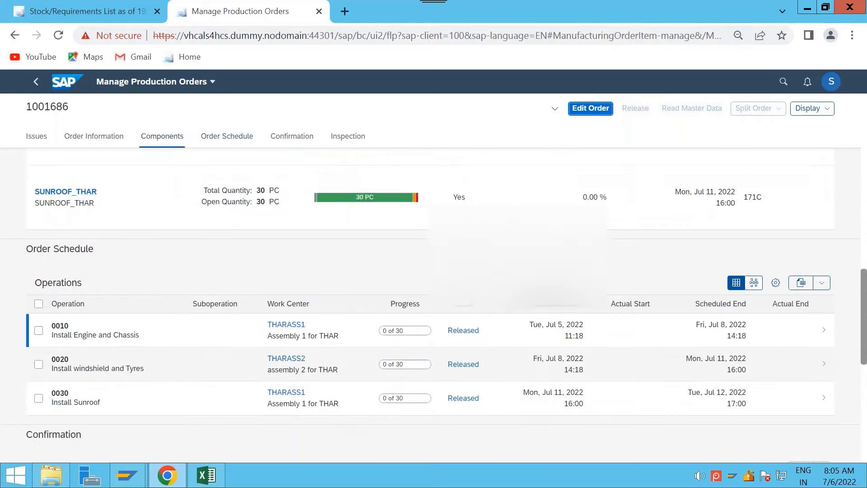
pyautogui.scroll(4, 430, 293)
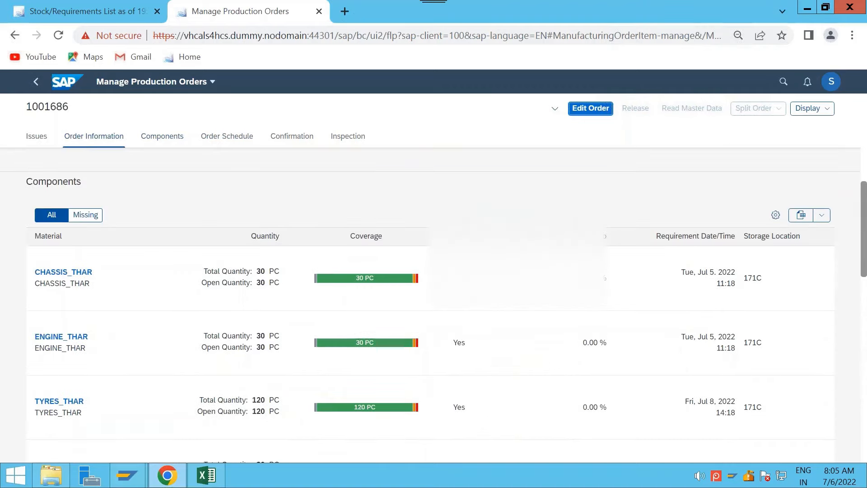
pyautogui.scroll(-5, 430, 293)
pyautogui.scroll(-3, 430, 294)
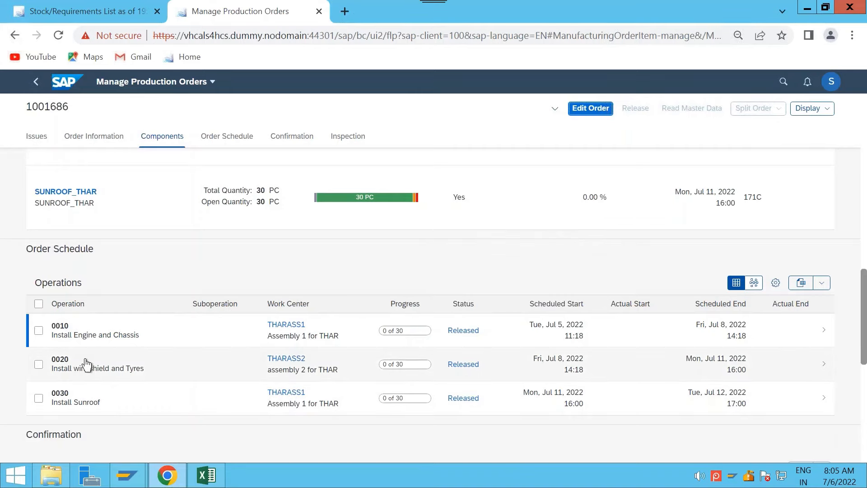
# - Switch to the Stock/Requirements List browser tab and search the launchpad apps for production order
pyautogui.click(113, 7)
pyautogui.click(784, 81)
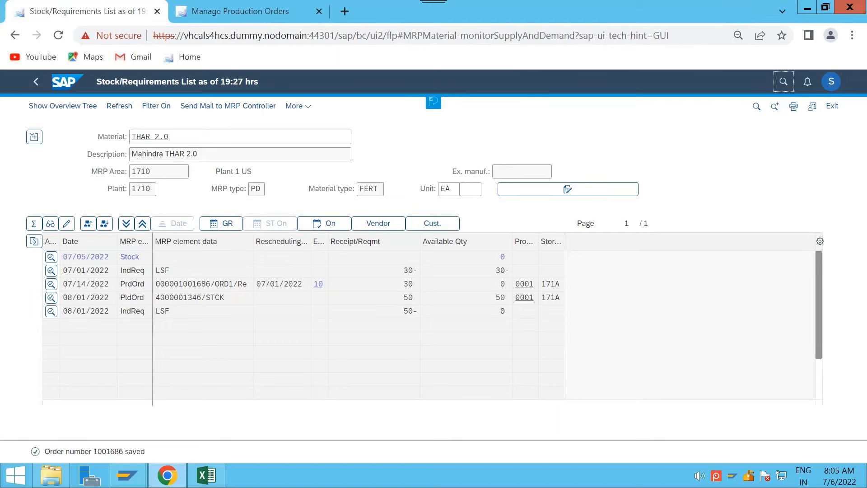
pyautogui.write('productu')
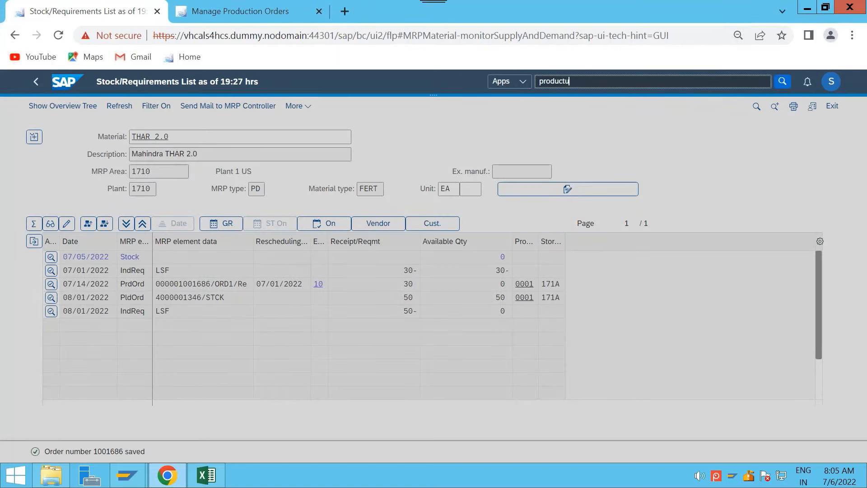
pyautogui.press('BackSpace')
pyautogui.write('ion')
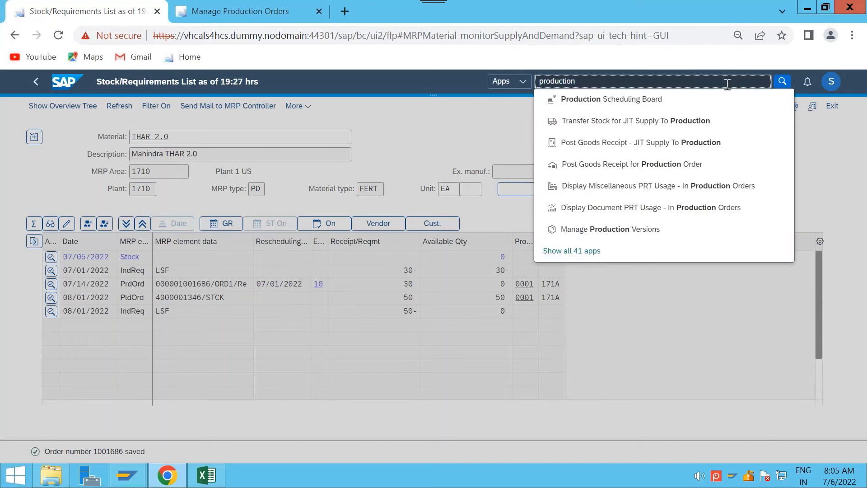
pyautogui.write(' order')
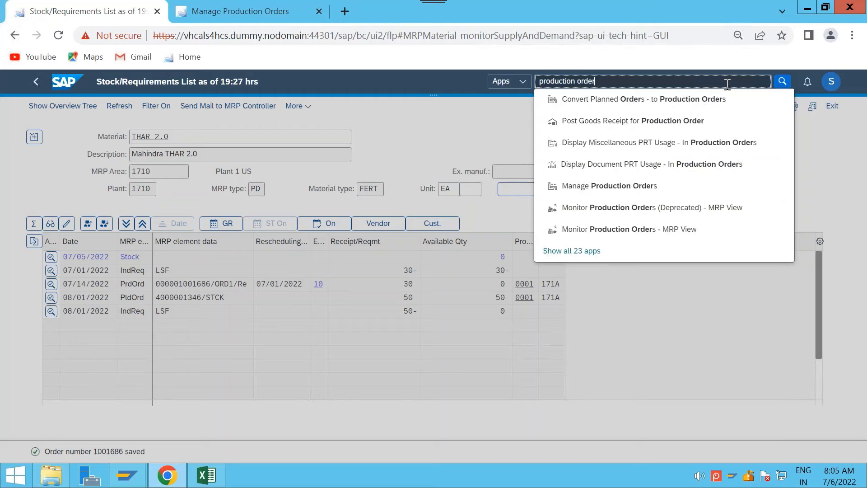
# - Replace the launchpad app search with "manage order" and open the full search results in a new browser tab
pyautogui.press('BackSpace')
pyautogui.press('BackSpace')
pyautogui.press('BackSpace')
pyautogui.press('BackSpace')
pyautogui.press('BackSpace')
pyautogui.press('BackSpace')
pyautogui.press('BackSpace')
pyautogui.press('BackSpace')
pyautogui.press('BackSpace')
pyautogui.press('BackSpace')
pyautogui.press('BackSpace')
pyautogui.press('BackSpace')
pyautogui.press('BackSpace')
pyautogui.press('BackSpace')
pyautogui.press('BackSpace')
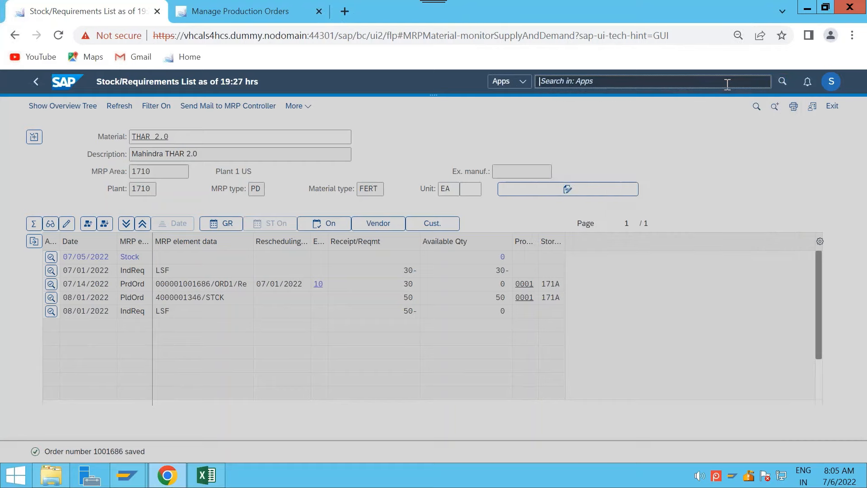
pyautogui.write('manage order')
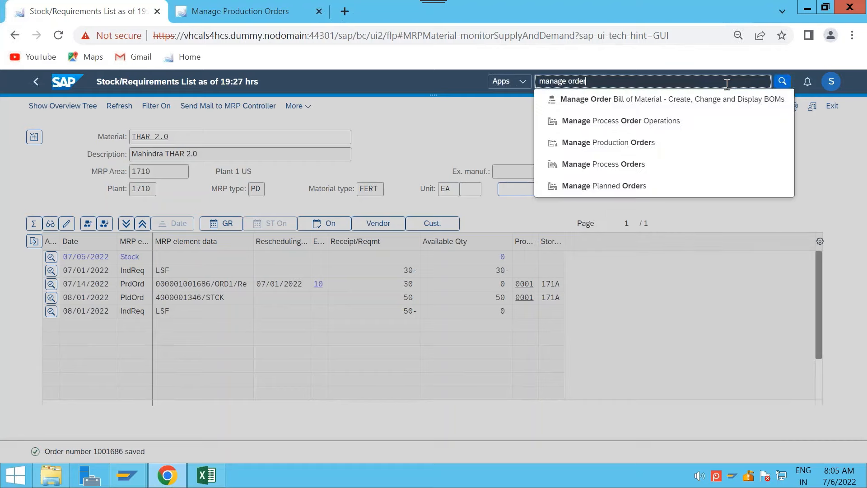
pyautogui.click(783, 82)
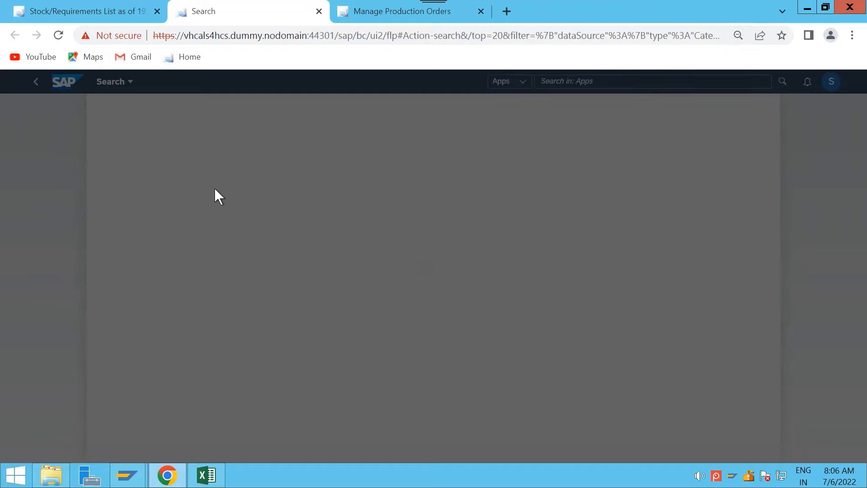
# - Return to the Stock/Requirements List tab, search the apps for "Monitor o" and open Monitor Production Orders in a new tab
pyautogui.click(121, 11)
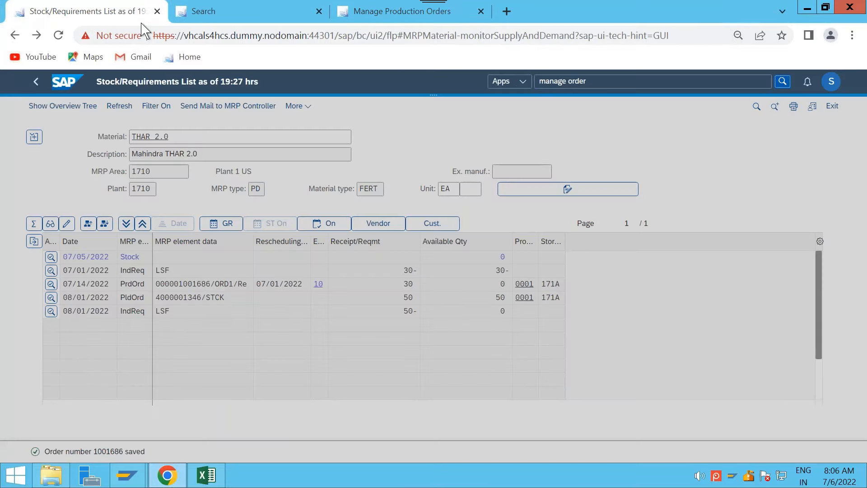
pyautogui.click(646, 83)
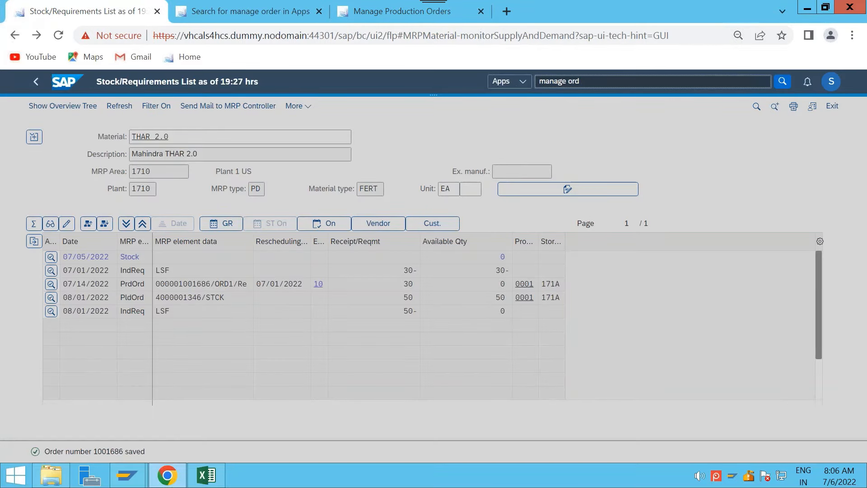
pyautogui.press('BackSpace')
pyautogui.press('BackSpace')
pyautogui.press('BackSpace')
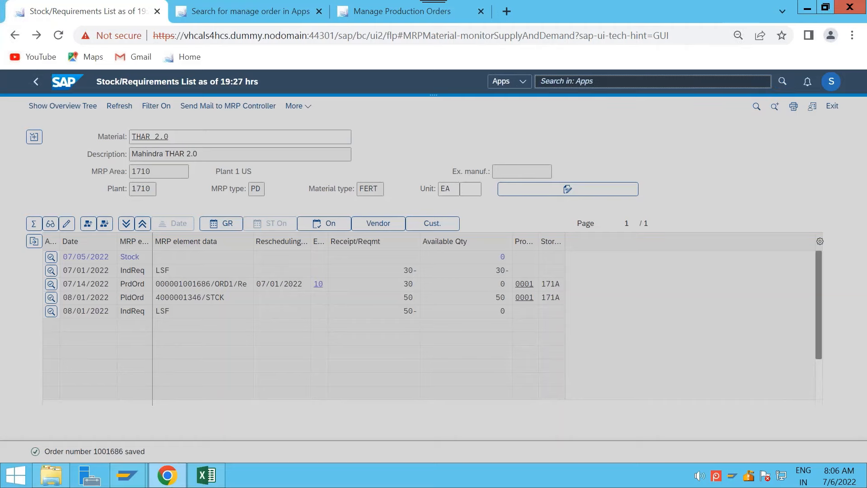
pyautogui.write('Monitor o')
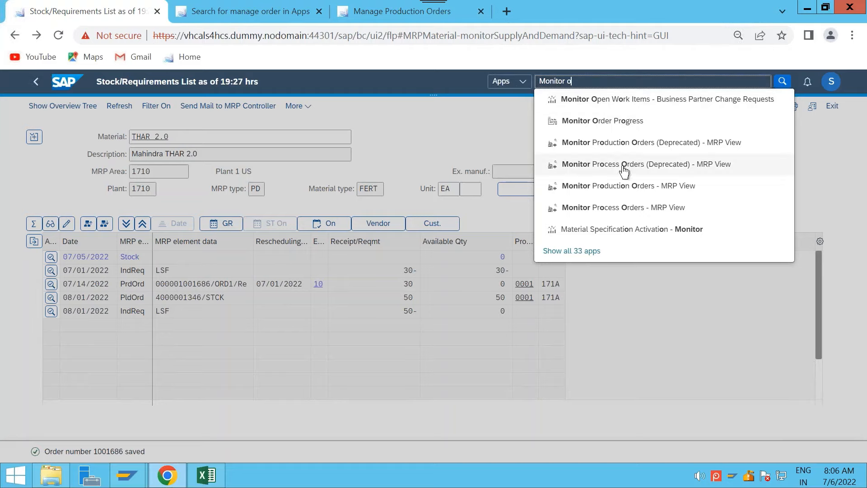
pyautogui.click(565, 143)
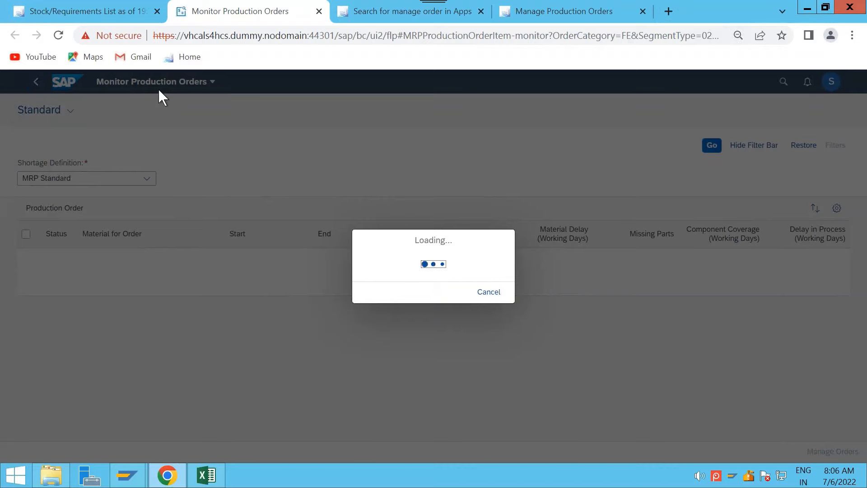
# - From the Stock/Requirements List tab, search the apps for "manage production" and open Manage Production Orders in a new tab
pyautogui.click(88, 6)
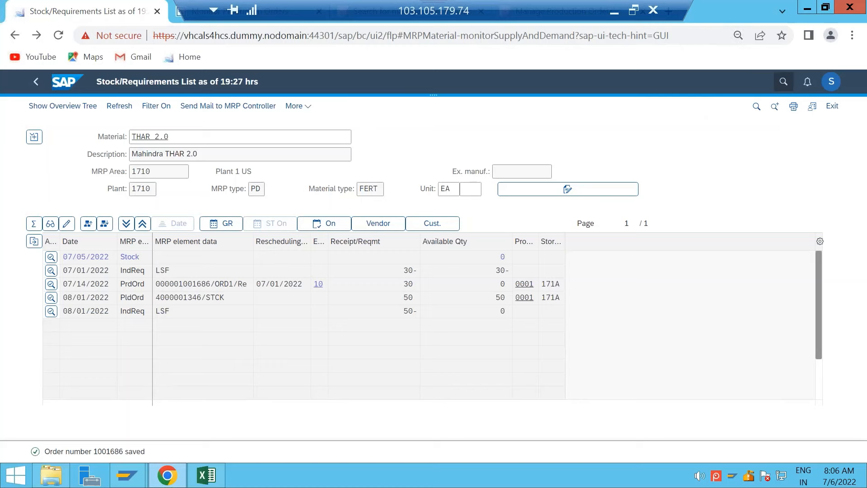
pyautogui.click(783, 82)
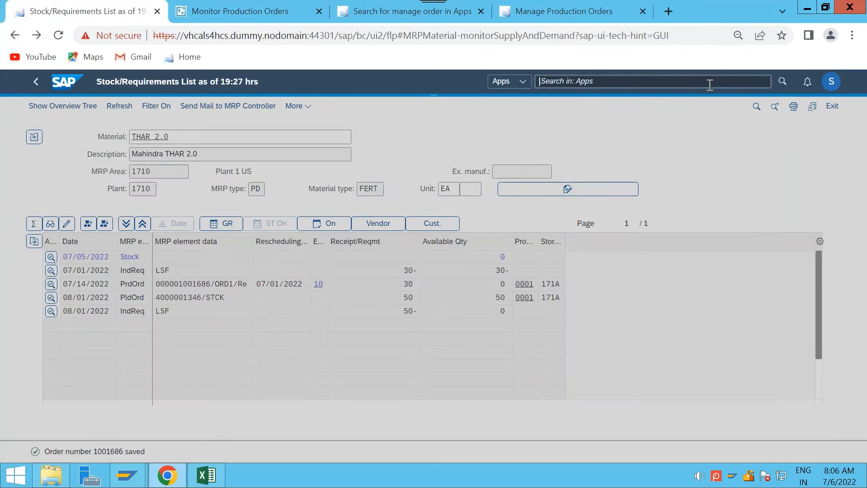
pyautogui.write('manage production')
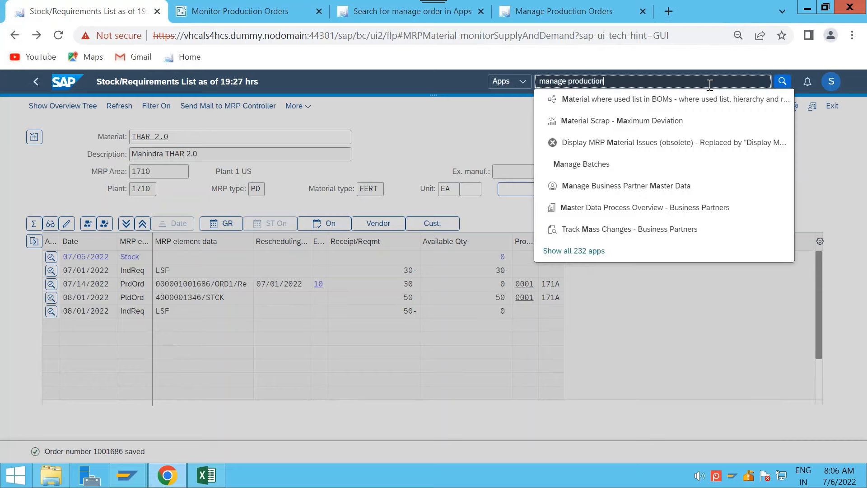
pyautogui.click(630, 121)
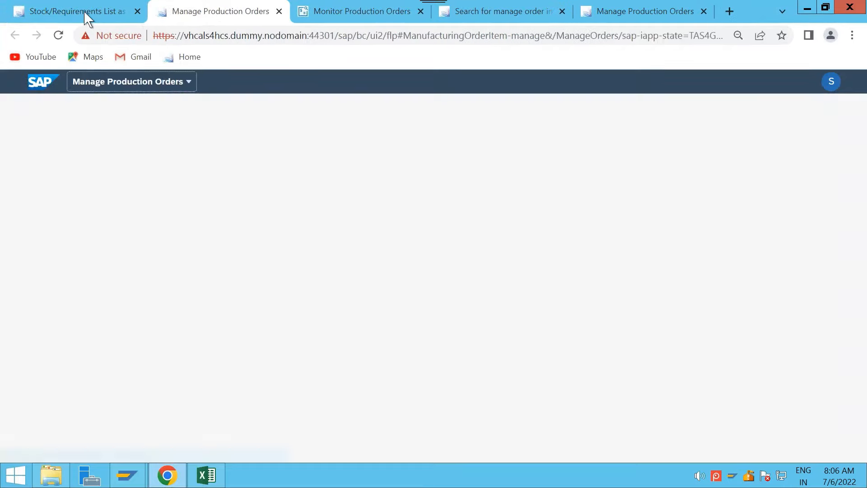
# - Move the Stock/Requirements List browser tab after Monitor Production Orders, look through the open tabs and return to Monitor Production Orders
pyautogui.click(84, 12)
pyautogui.moveTo(128, 20); pyautogui.dragTo(320, 34)
pyautogui.click(218, 17)
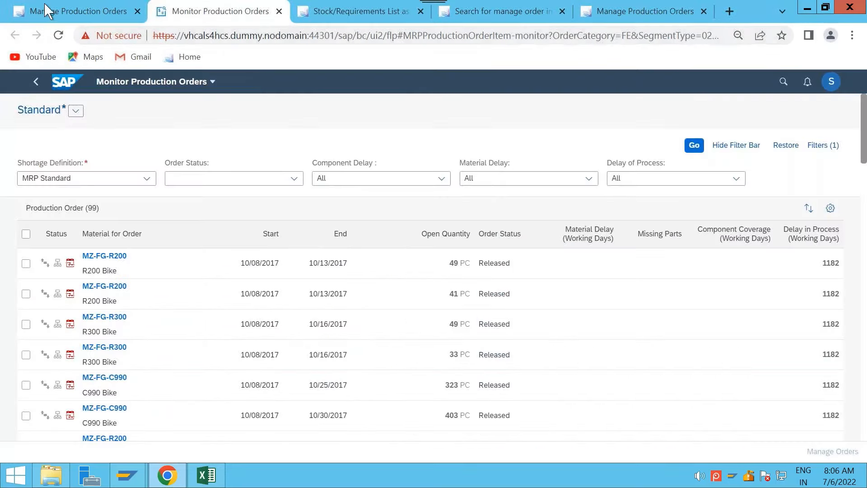
pyautogui.click(54, 11)
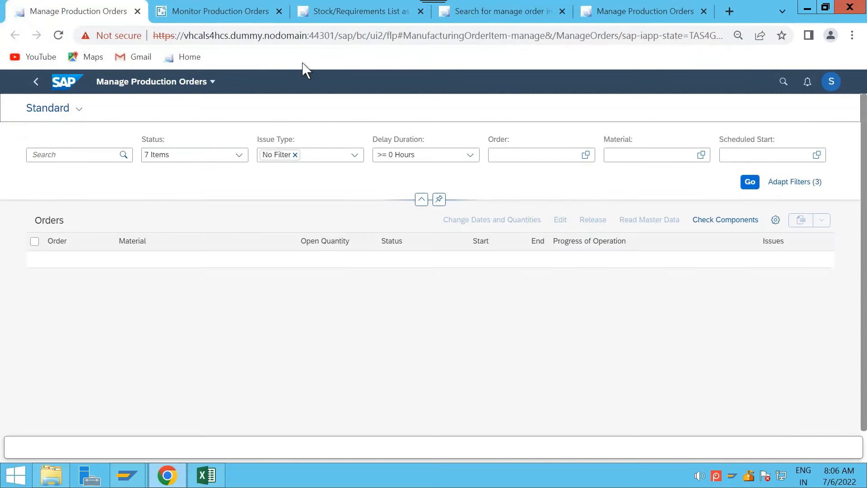
pyautogui.click(352, 18)
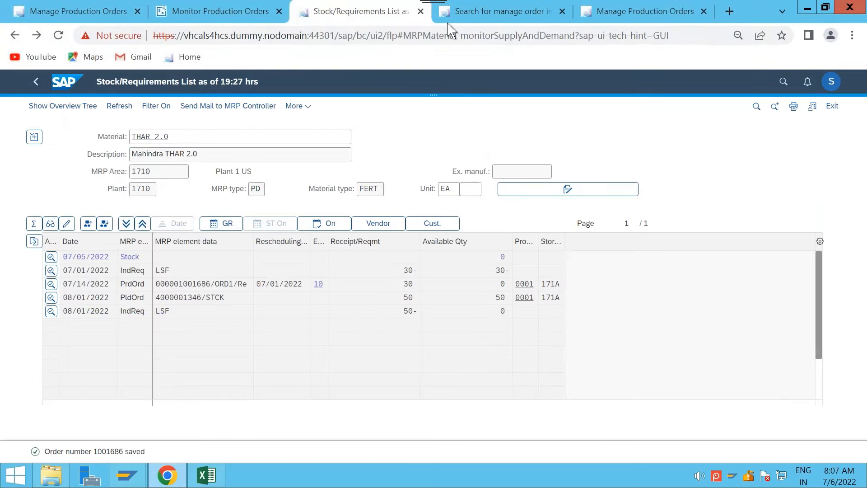
pyautogui.click(467, 20)
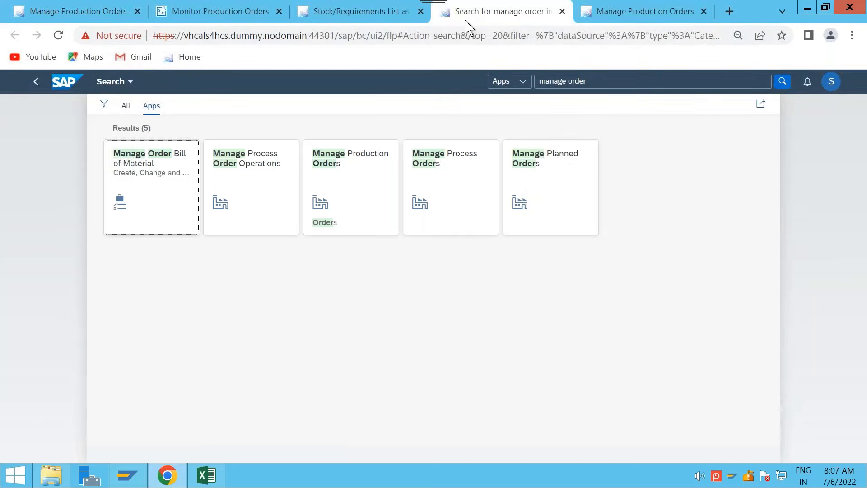
pyautogui.click(202, 18)
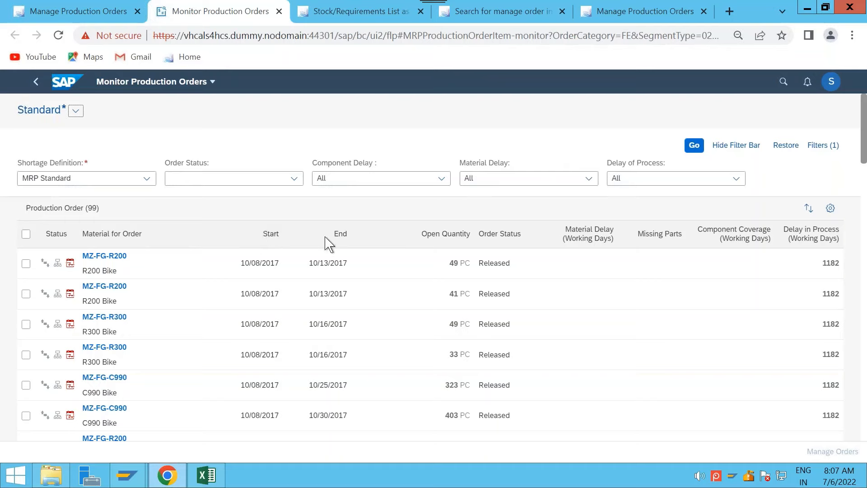
# - Sort the monitored production orders by start date in descending order
pyautogui.click(265, 239)
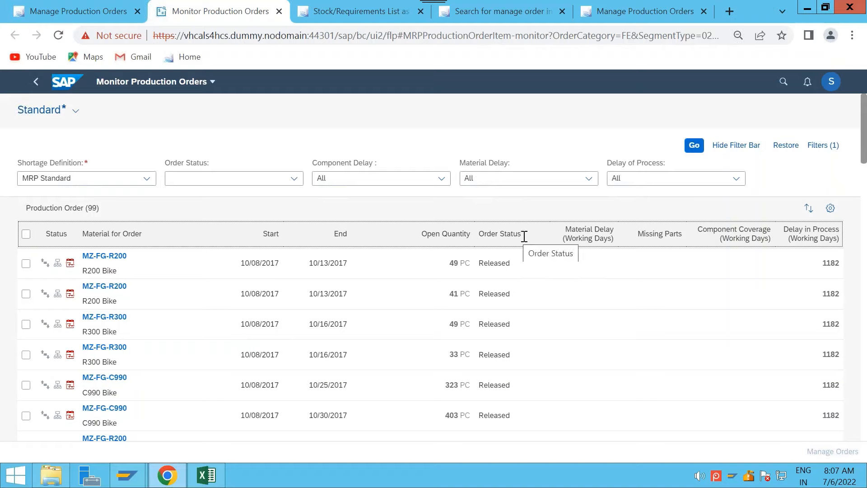
pyautogui.click(808, 208)
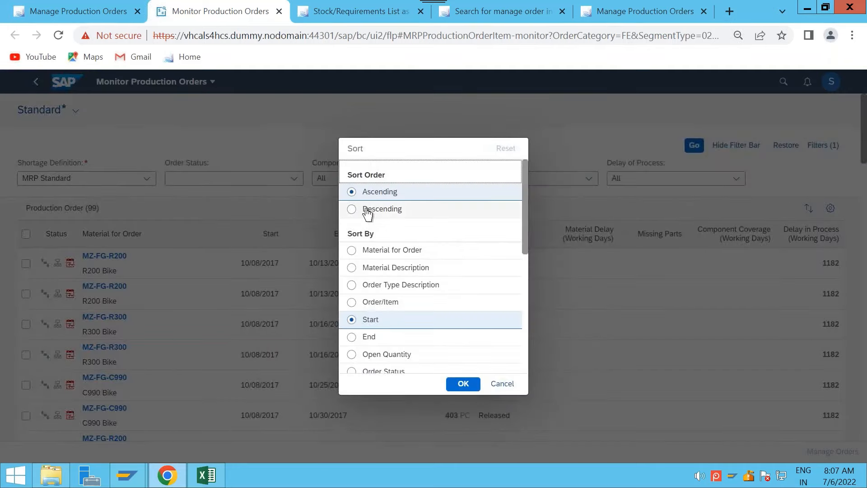
pyautogui.click(367, 209)
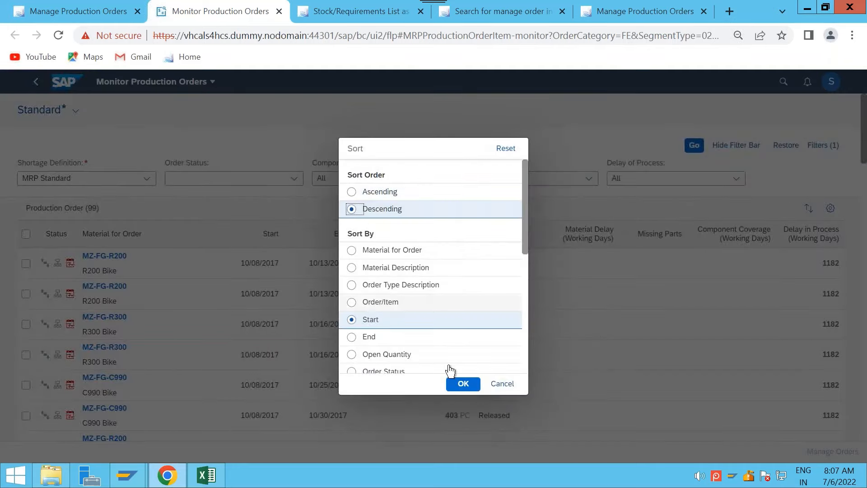
pyautogui.click(462, 383)
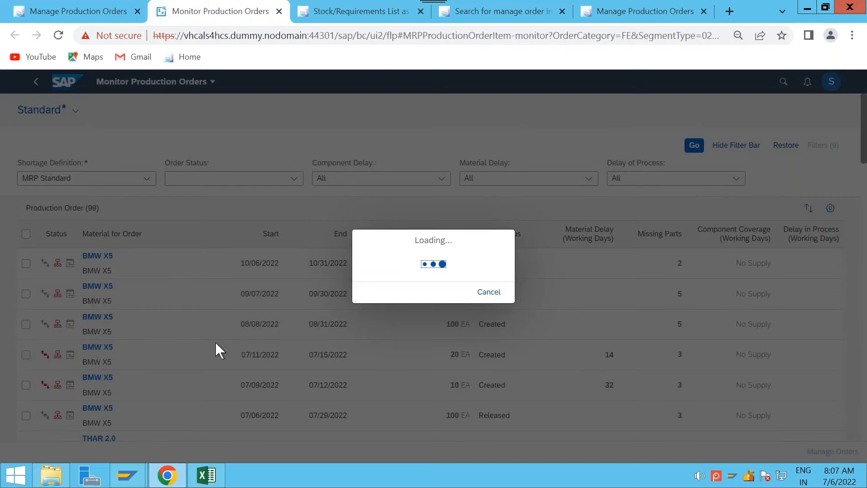
# - Find the THAR 2.0 production order in the sorted list and select it
pyautogui.scroll(-3, 206, 335)
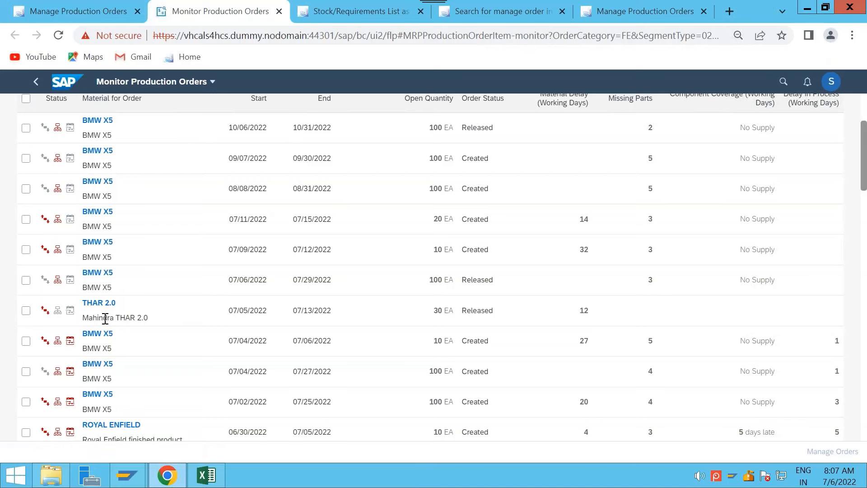
pyautogui.click(25, 310)
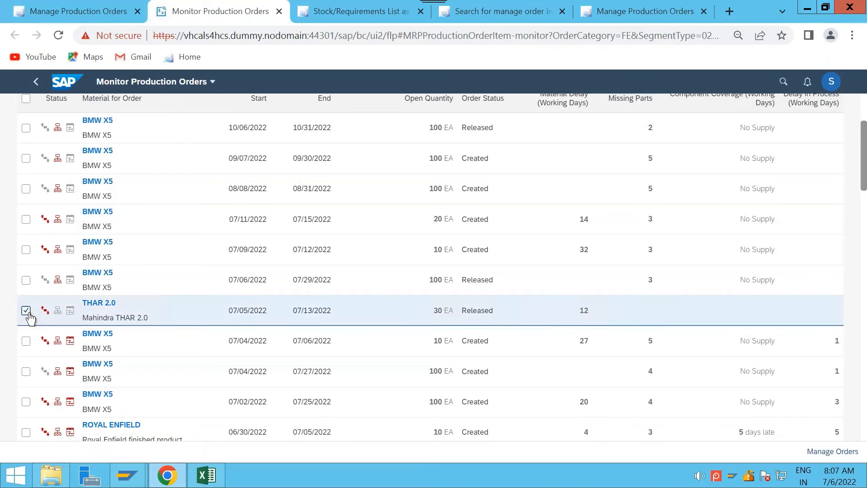
pyautogui.scroll(3, 312, 330)
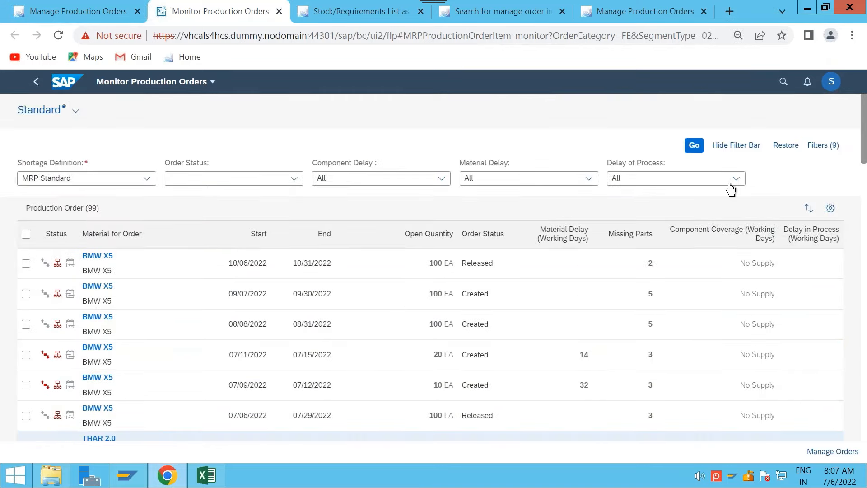
pyautogui.scroll(-3, 305, 333)
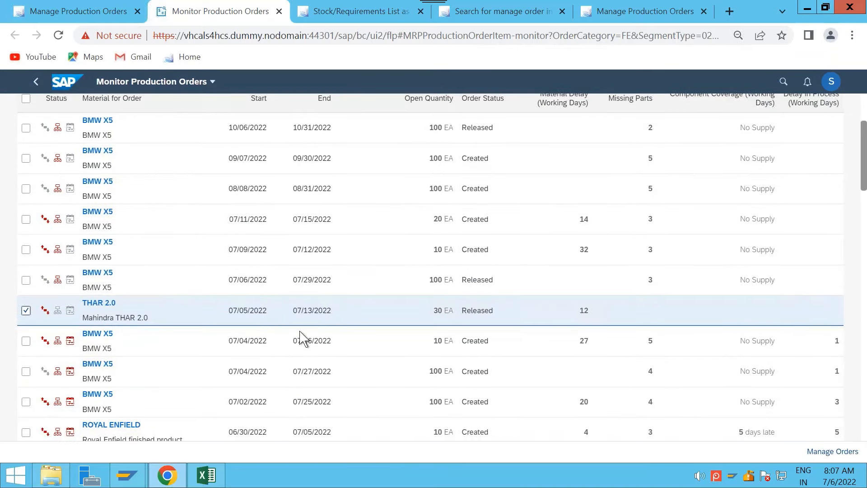
# - View the THAR 2.0 material's stock availability, shortage and MRP data with its further navigation options, and close the details
pyautogui.click(99, 304)
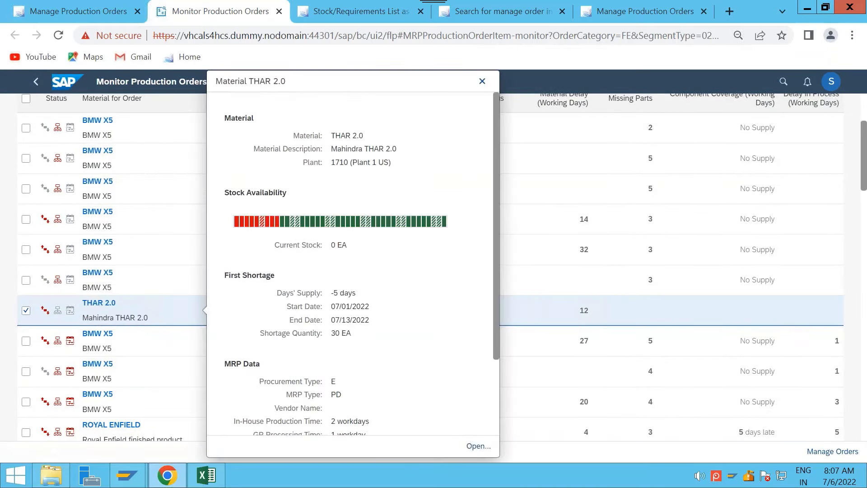
pyautogui.click(480, 448)
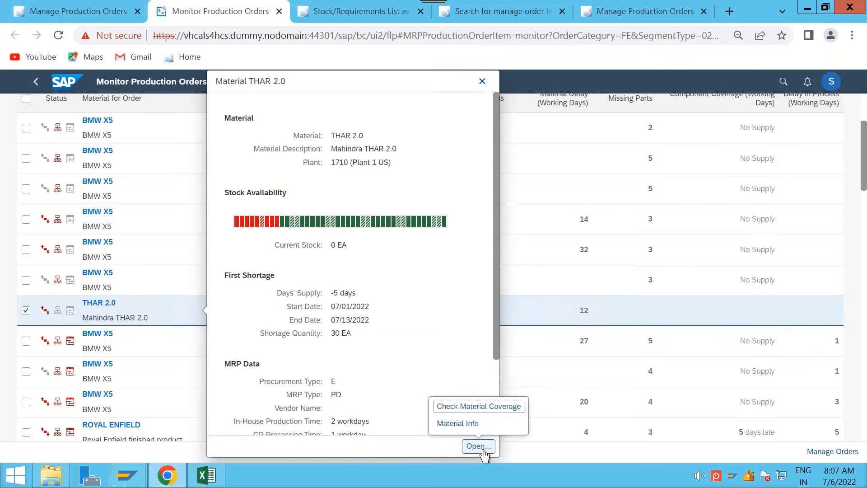
pyautogui.click(476, 486)
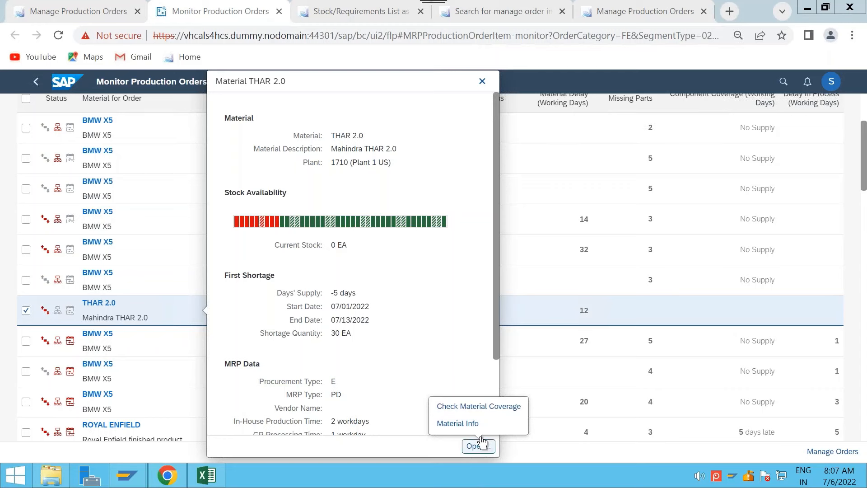
pyautogui.click(528, 254)
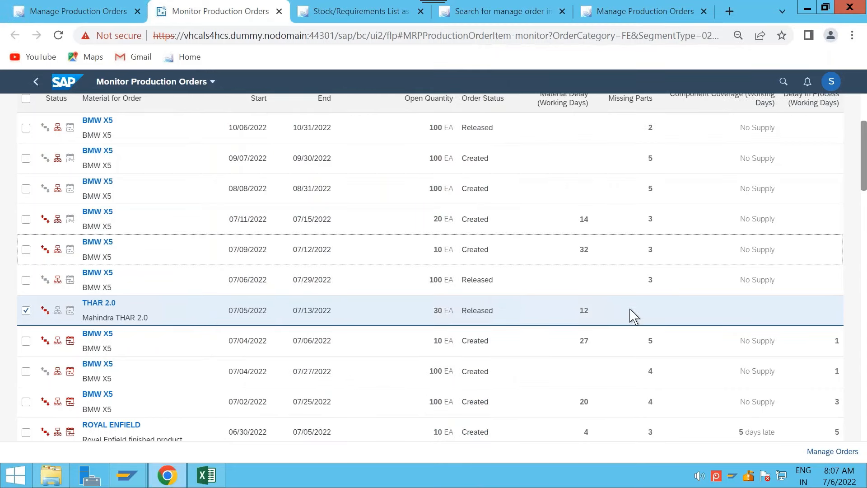
# - Open the selected THAR 2.0 order in Manage Orders and examine its stock/requirements list, milestones and components
pyautogui.click(824, 452)
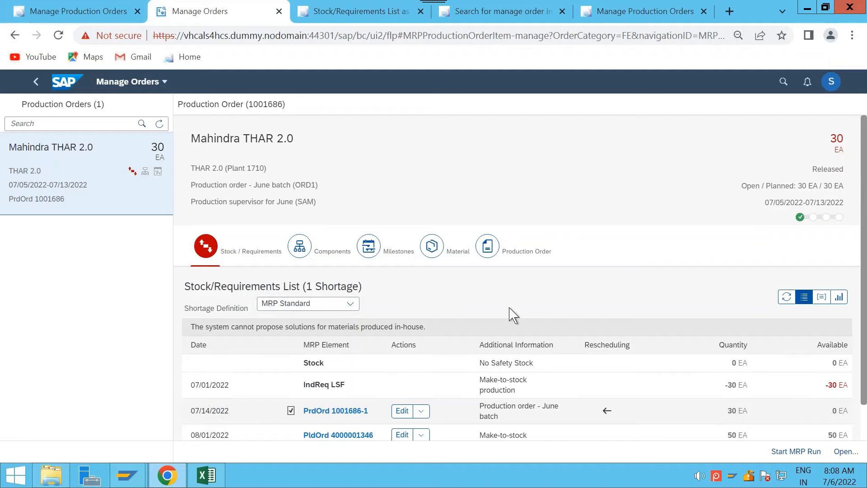
pyautogui.scroll(-1, 443, 300)
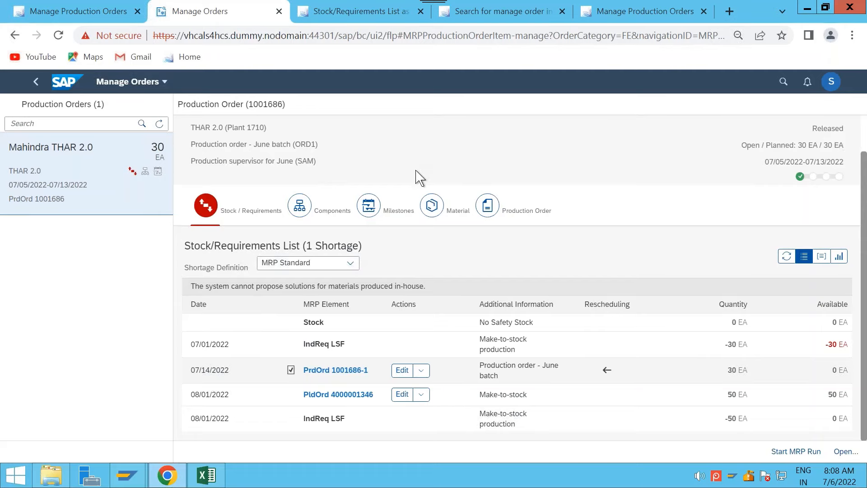
pyautogui.click(369, 205)
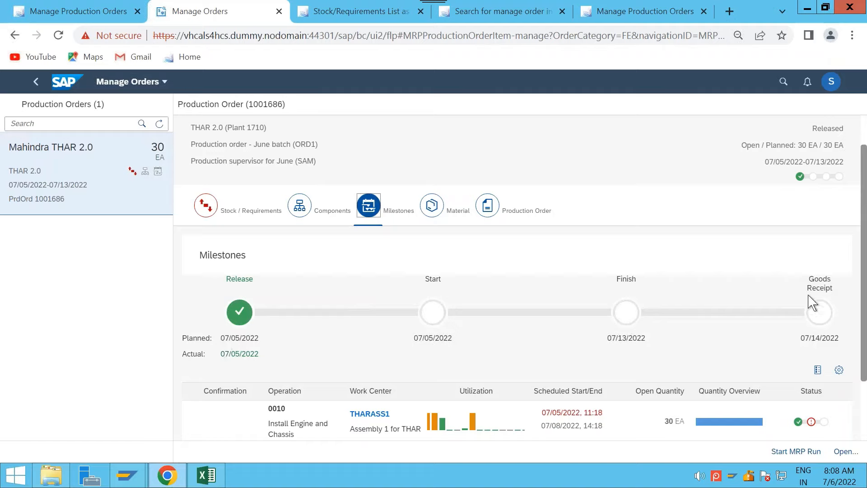
pyautogui.scroll(-2, 809, 307)
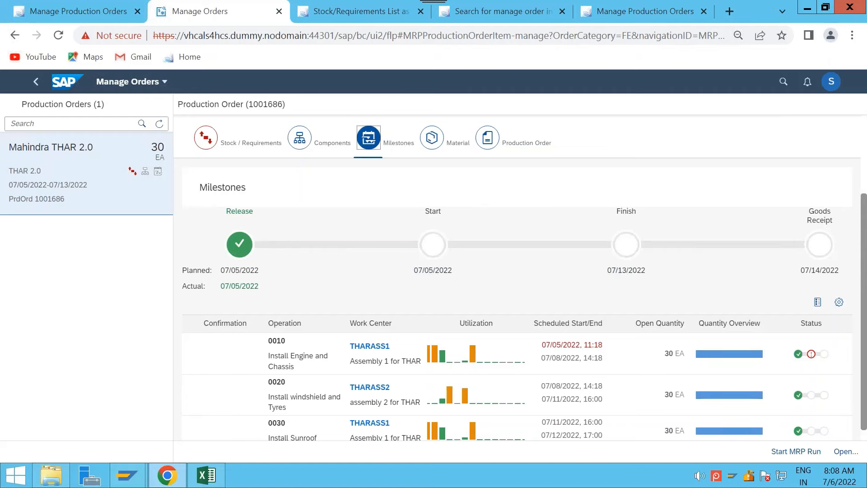
pyautogui.scroll(-1, 533, 338)
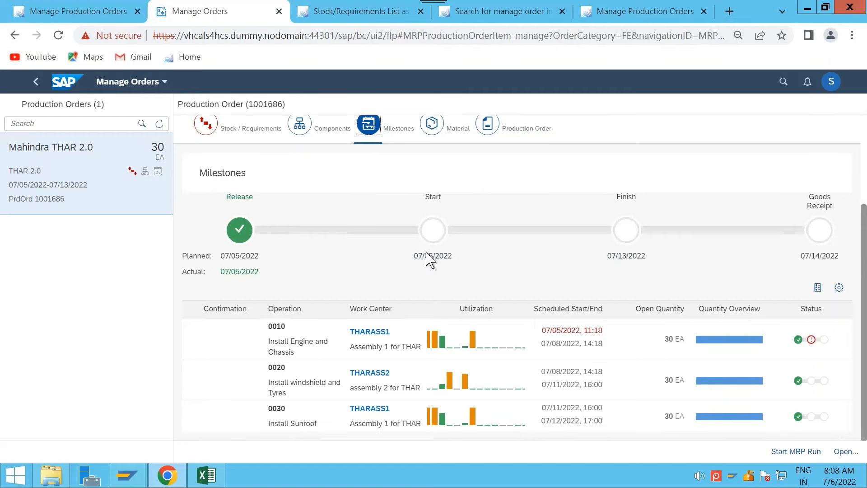
pyautogui.click(300, 125)
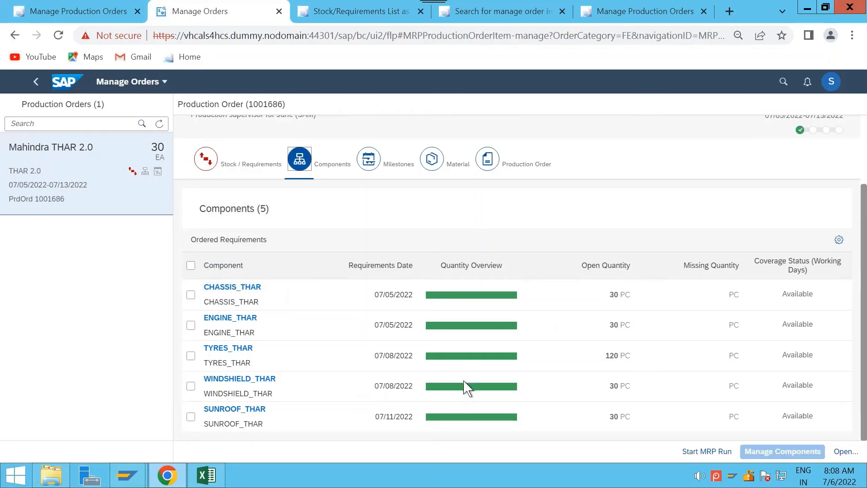
# - Open all five components of the THAR 2.0 order in Manage Internal Requirements and review their individual stock/requirements lists
pyautogui.click(191, 266)
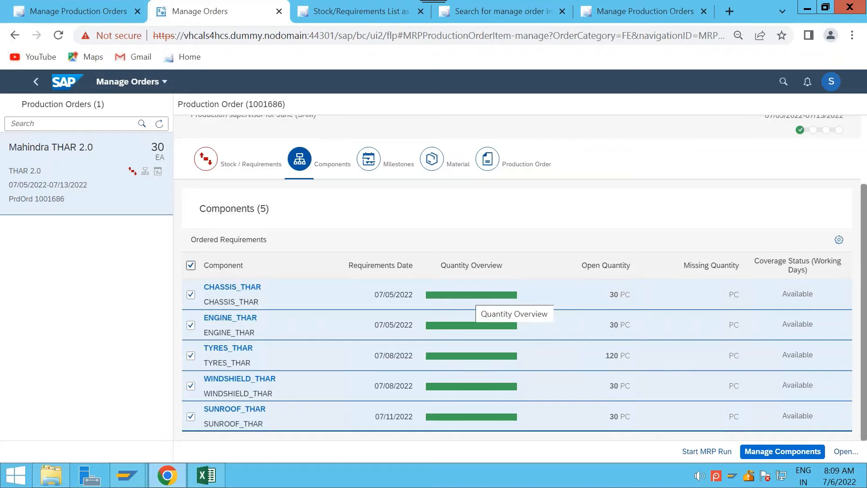
pyautogui.click(791, 452)
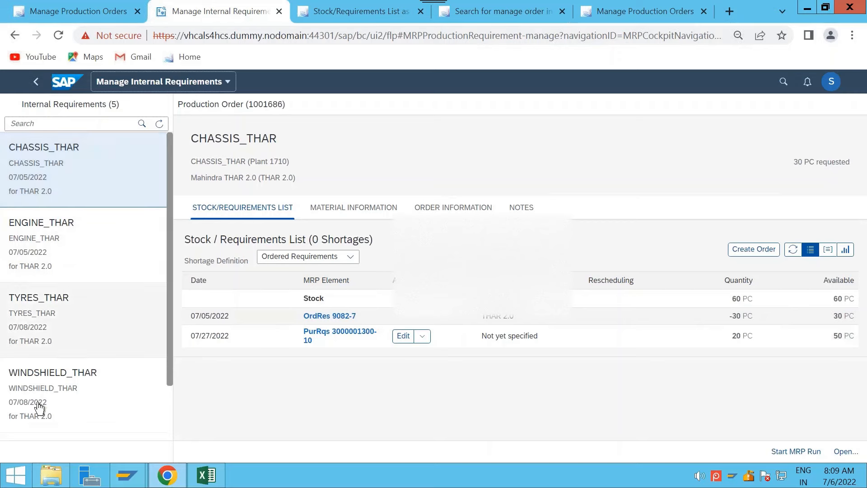
pyautogui.click(54, 249)
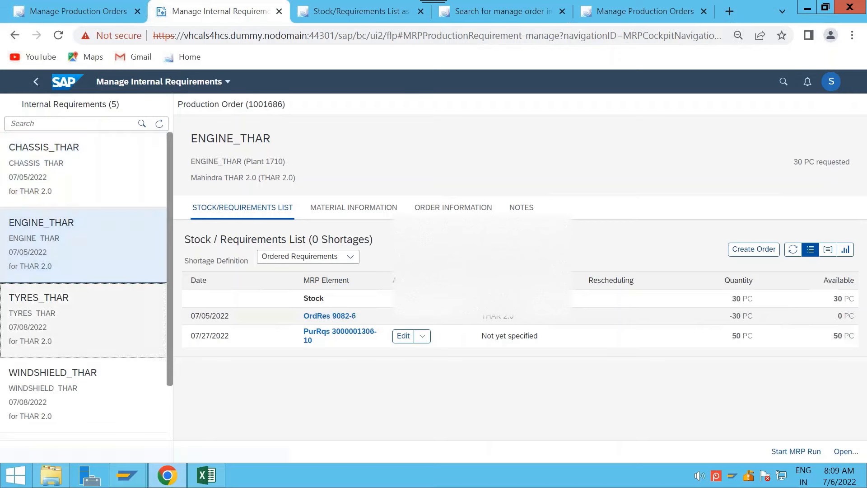
pyautogui.click(55, 317)
pyautogui.click(54, 386)
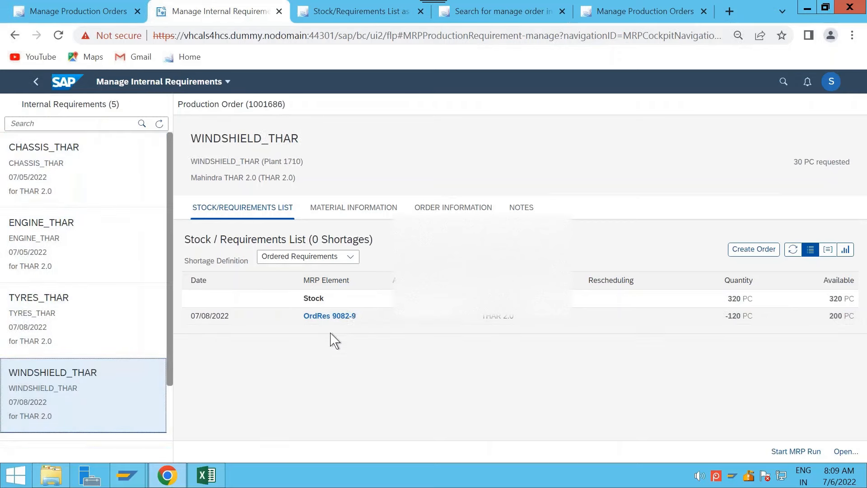
pyautogui.click(86, 188)
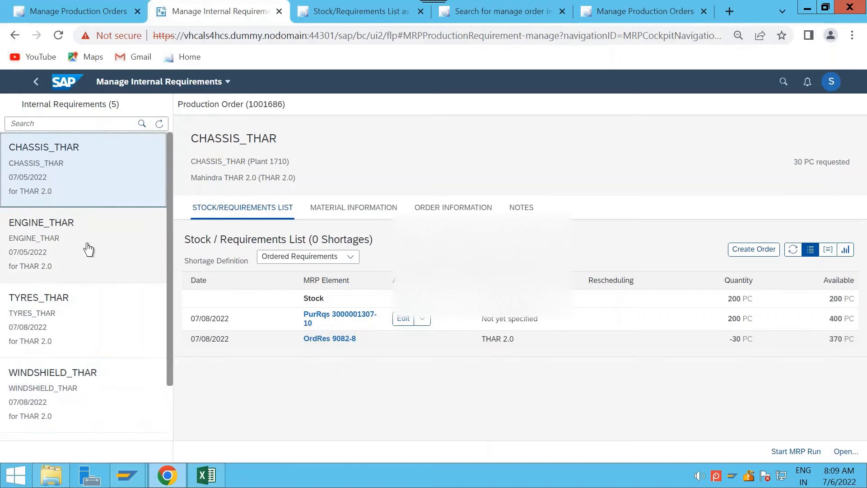
pyautogui.click(87, 248)
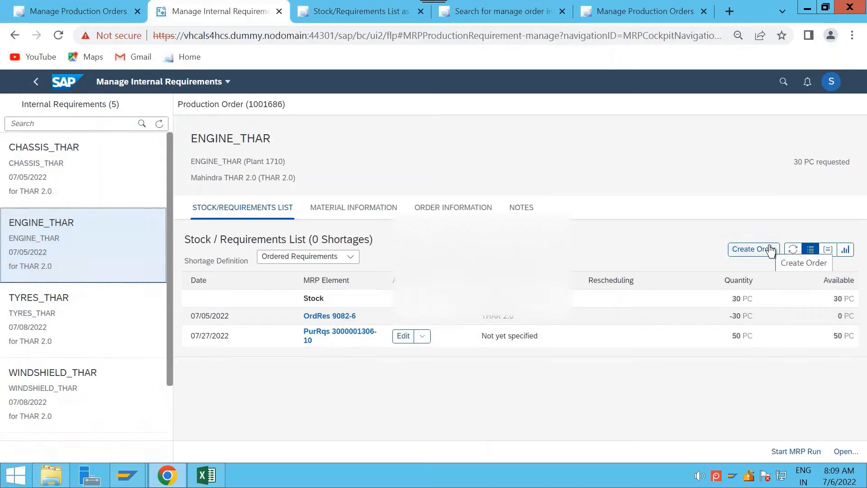
# - Review the order creation form for ENGINE_THAR and close it without creating an order
pyautogui.click(748, 252)
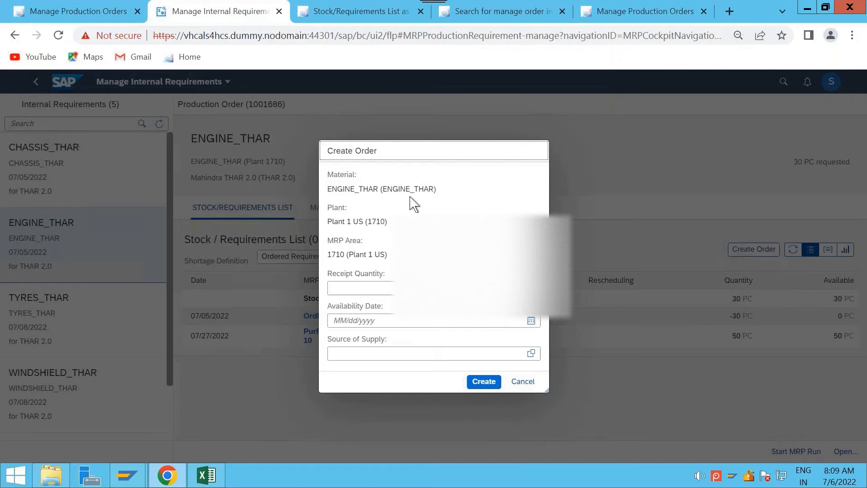
pyautogui.click(359, 353)
pyautogui.click(524, 382)
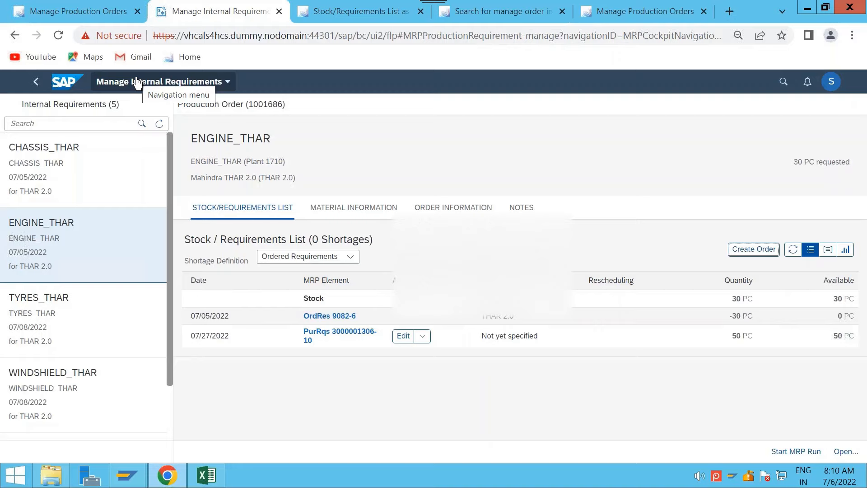
# - Return to the THAR 2.0 order in Manage Orders and view its milestones and production order details
pyautogui.click(35, 82)
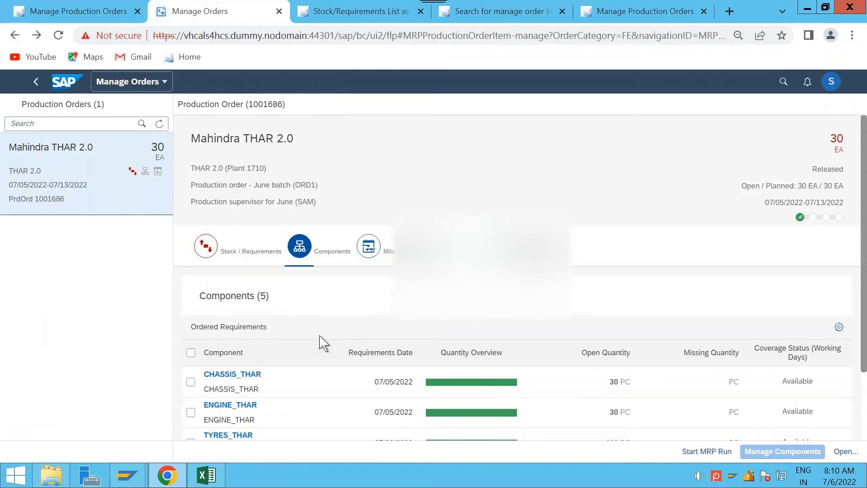
pyautogui.click(378, 249)
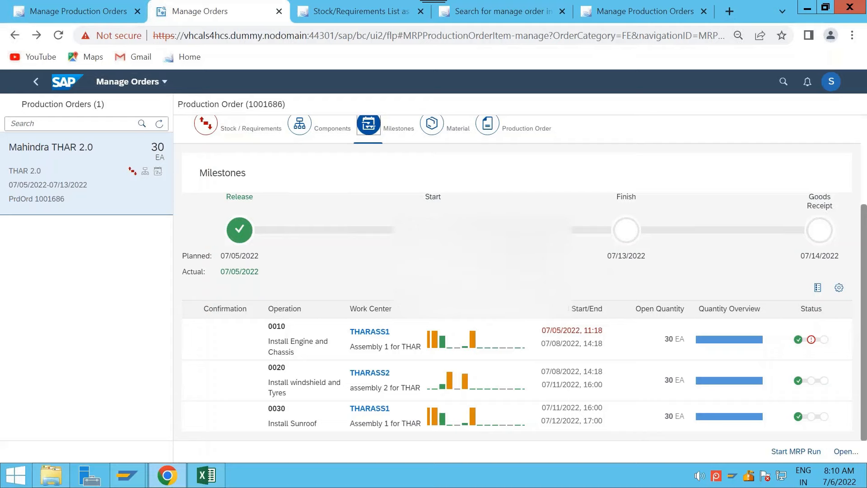
pyautogui.click(487, 127)
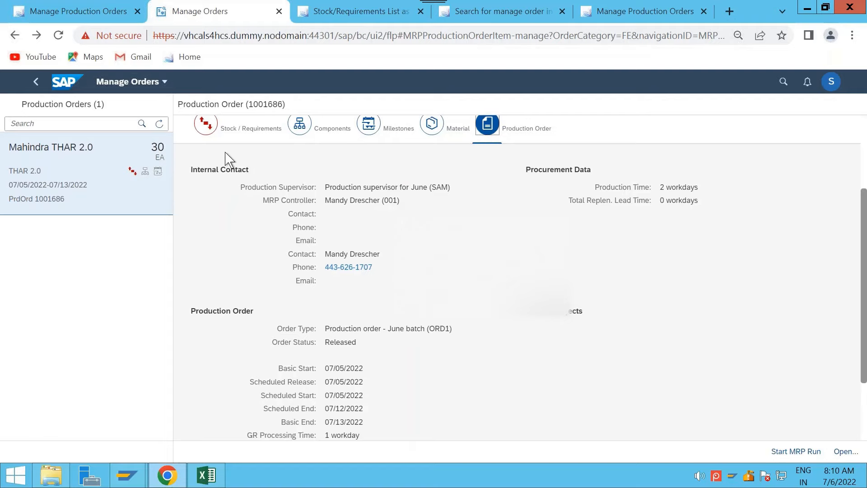
# - Open the THAR 2.0 order's details in Manage Production Orders and display its operation 0010, Install Engine and Chassis
pyautogui.click(77, 14)
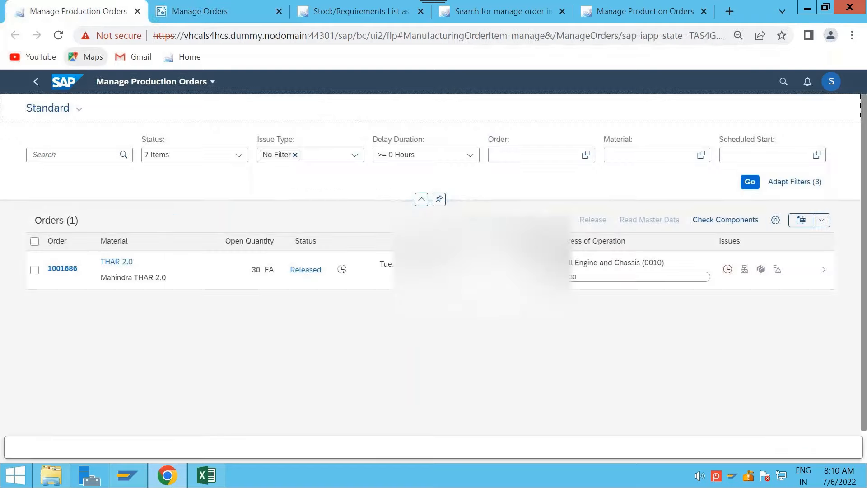
pyautogui.click(34, 270)
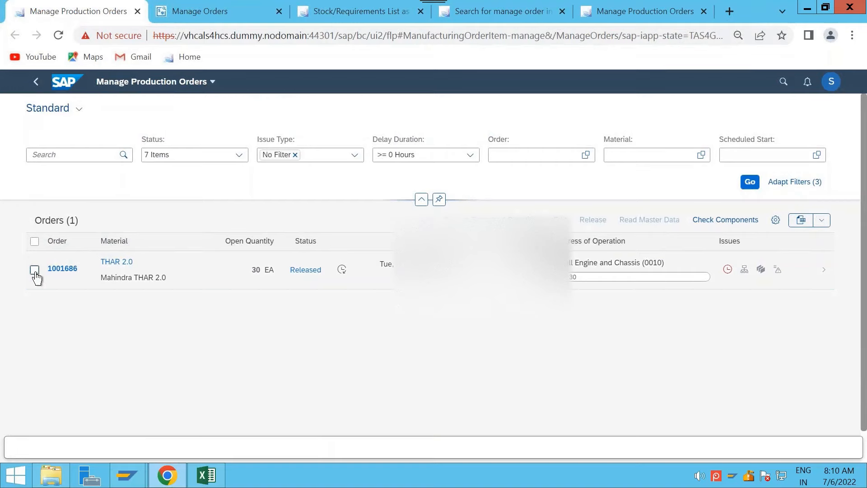
pyautogui.click(827, 274)
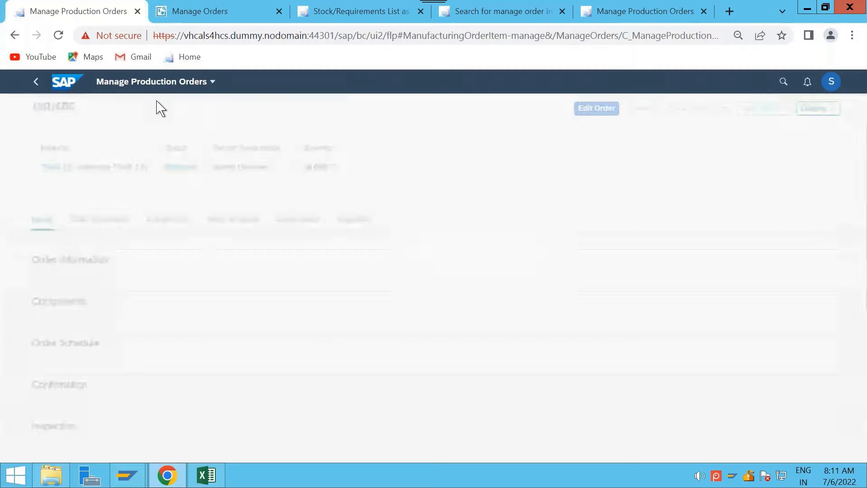
pyautogui.scroll(-10, 181, 311)
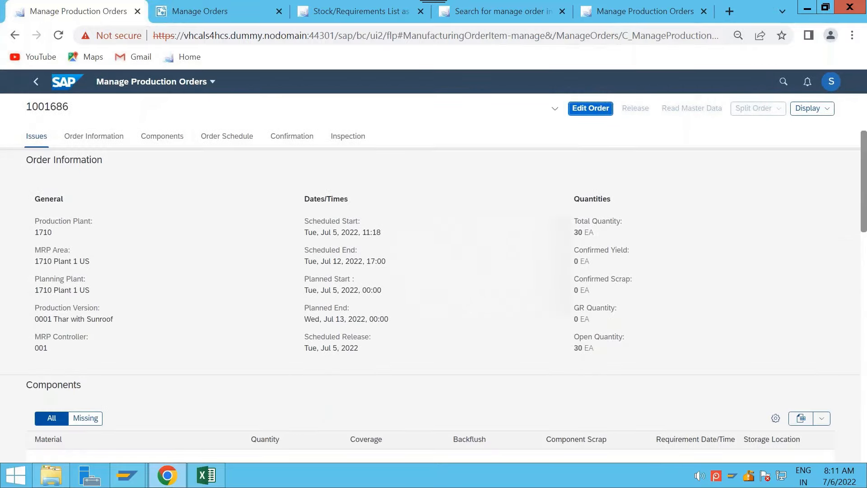
pyautogui.scroll(-3, 85, 341)
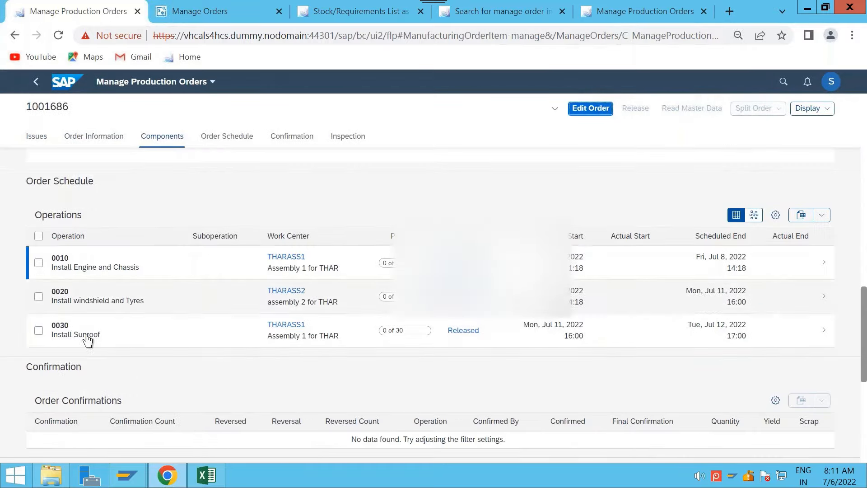
pyautogui.click(39, 263)
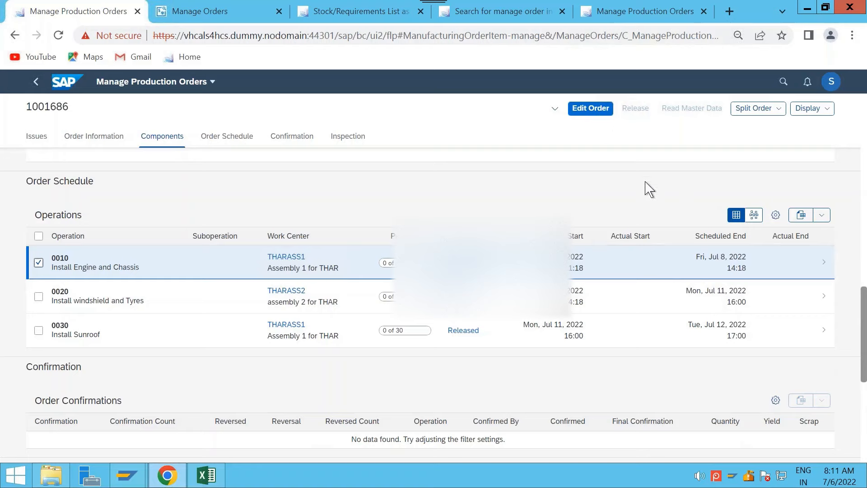
pyautogui.click(823, 266)
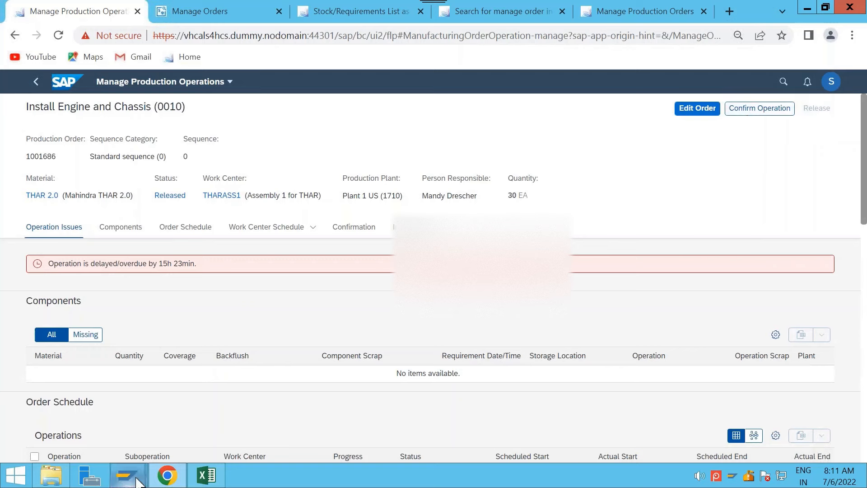
# - Switch to SAP GUI and open the production order time ticket with transaction CO11N
pyautogui.moveTo(127, 476)
pyautogui.click(181, 424)
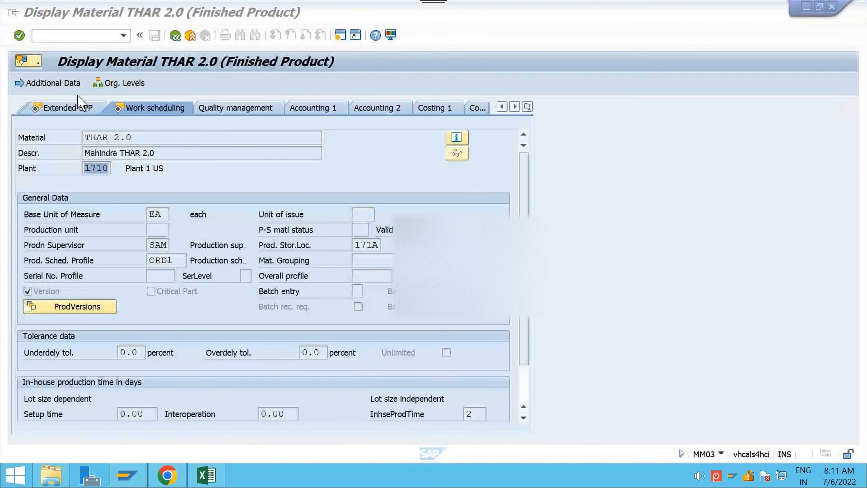
pyautogui.click(79, 35)
pyautogui.write('/nco')
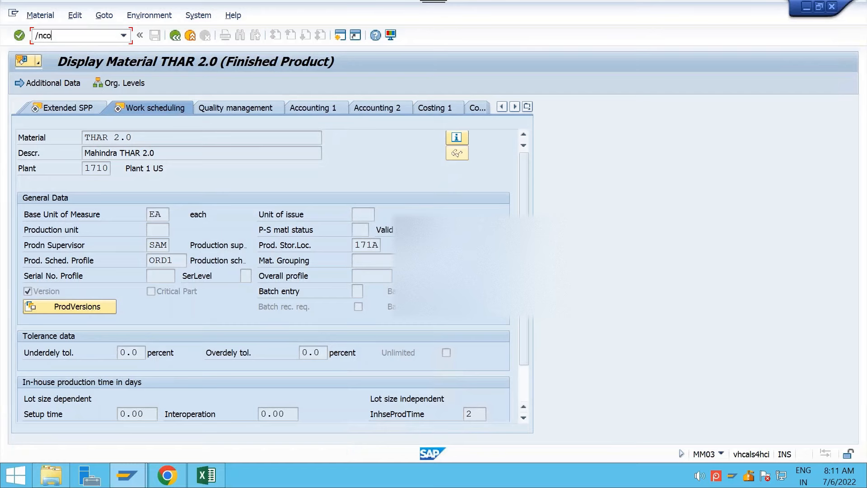
pyautogui.write('11n')
pyautogui.press('Return')
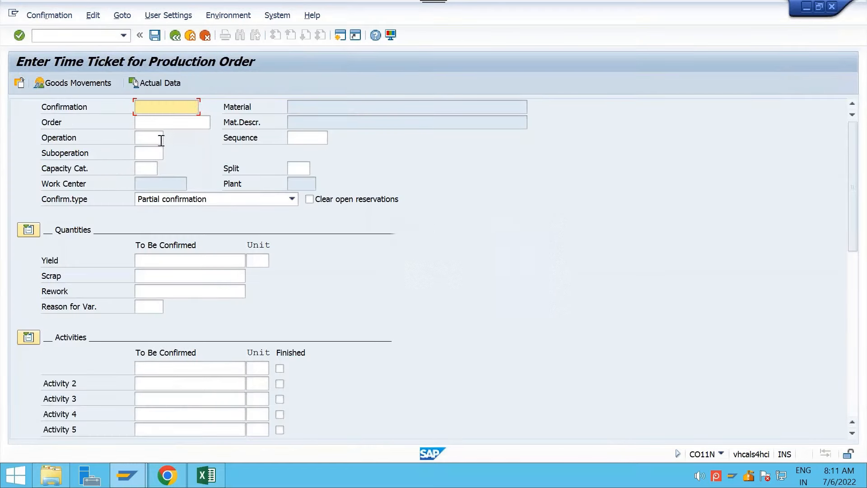
pyautogui.click(153, 124)
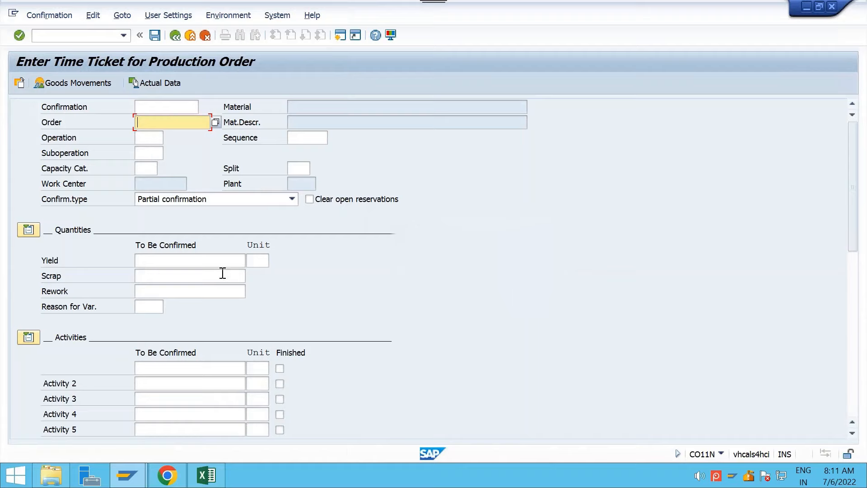
# - Open the Fiori confirmation for operation 0010 in Chrome and compare it with the CO11N time ticket in SAP GUI
pyautogui.hotkey('alt', 'Tab')
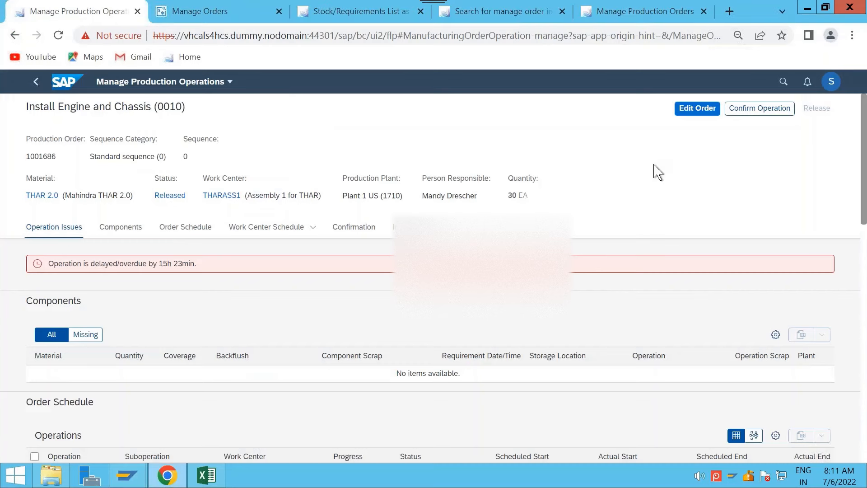
pyautogui.click(766, 110)
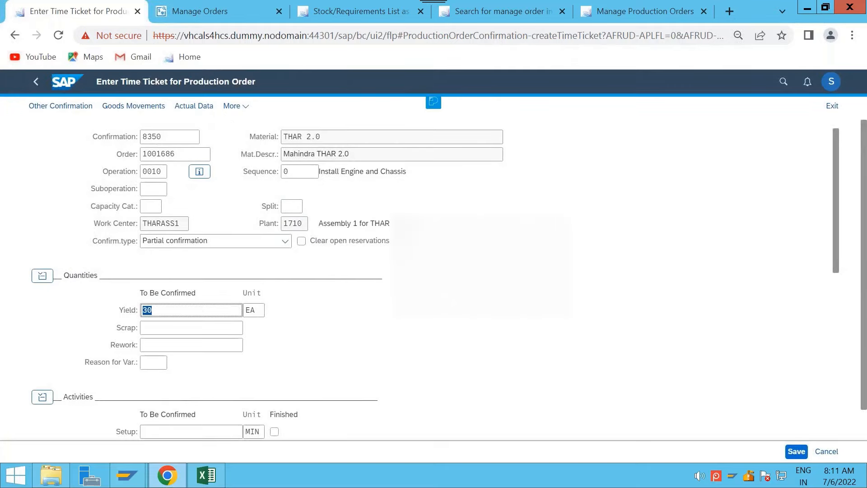
pyautogui.click(128, 475)
pyautogui.click(190, 384)
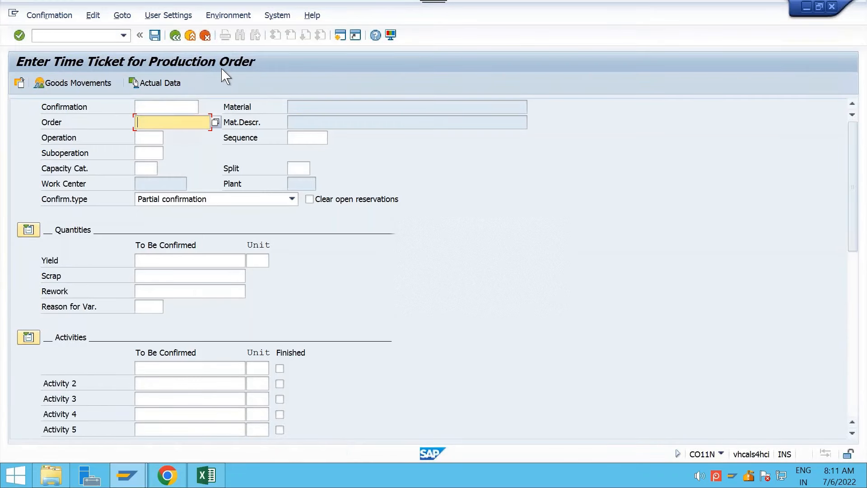
pyautogui.click(172, 478)
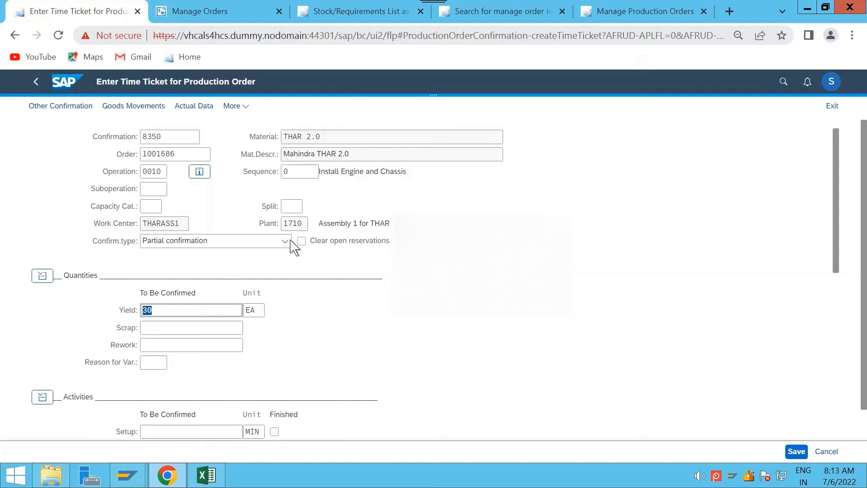
# - Leave the time ticket and review the components assigned to the Install Engine and Chassis operation
pyautogui.click(36, 81)
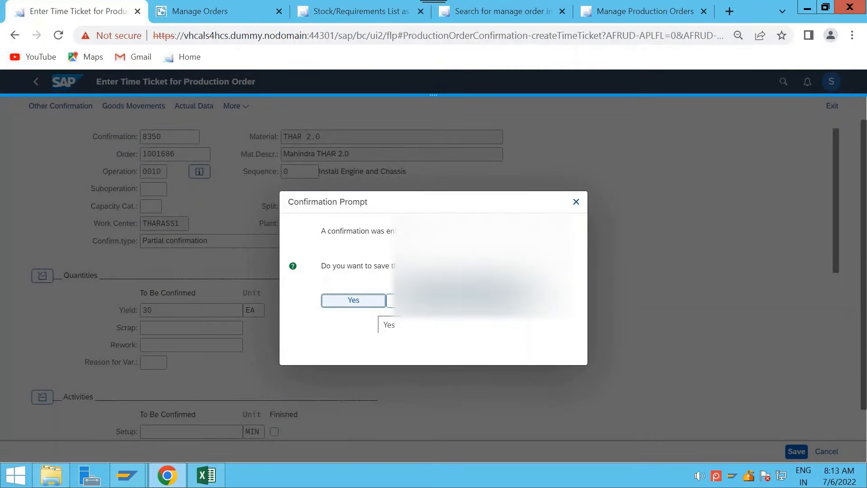
pyautogui.click(371, 305)
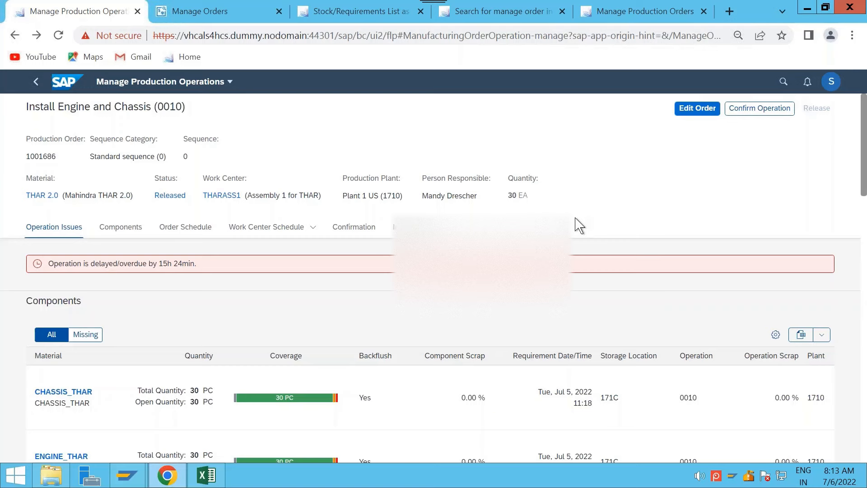
pyautogui.scroll(-2, 579, 224)
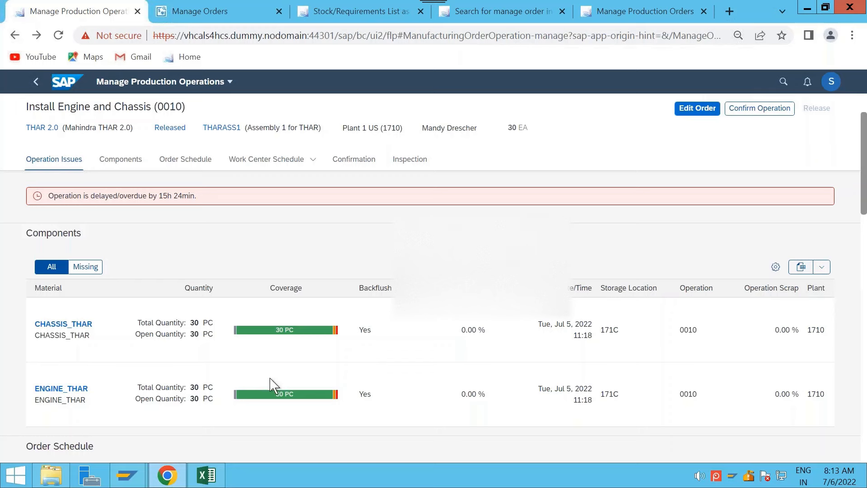
# - Switch to SAP GUI, open an additional session and call transaction CO15 in it
pyautogui.click(228, 406)
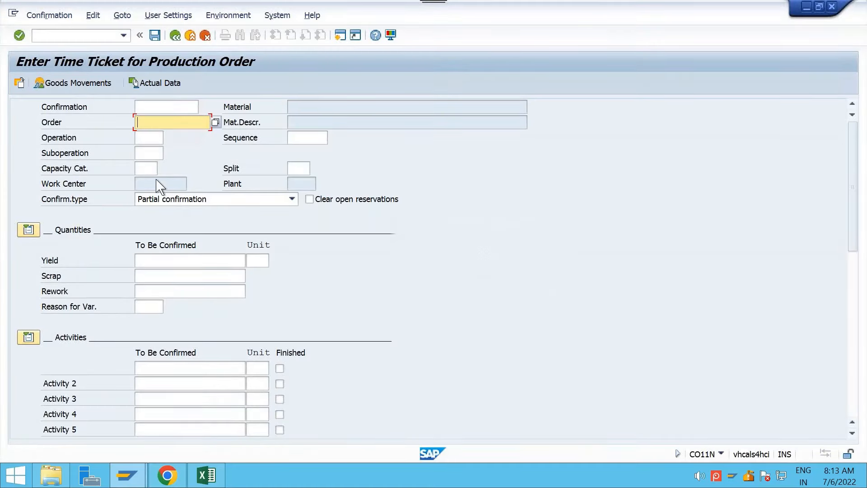
pyautogui.click(85, 36)
pyautogui.write('/oc')
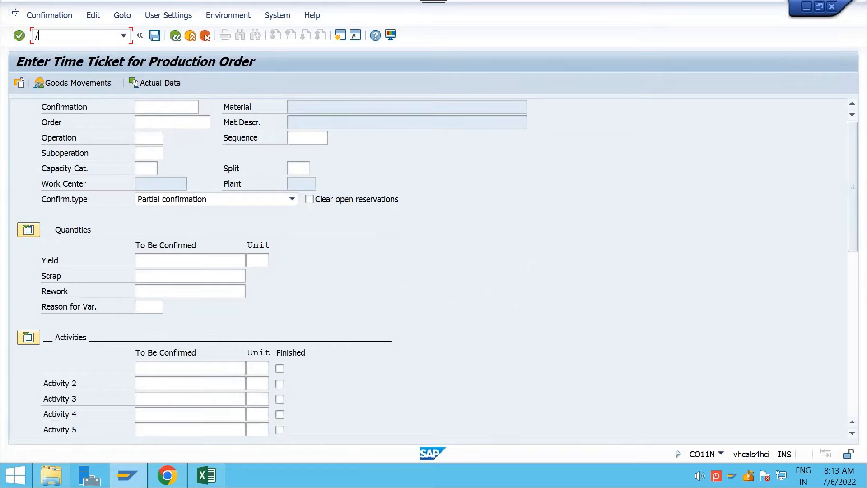
pyautogui.write('101n')
pyautogui.press('Return')
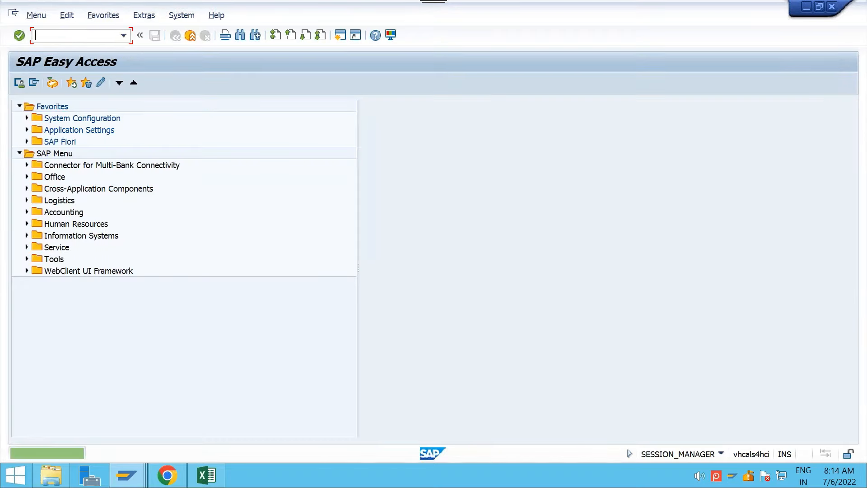
pyautogui.write('co15')
pyautogui.press('Return')
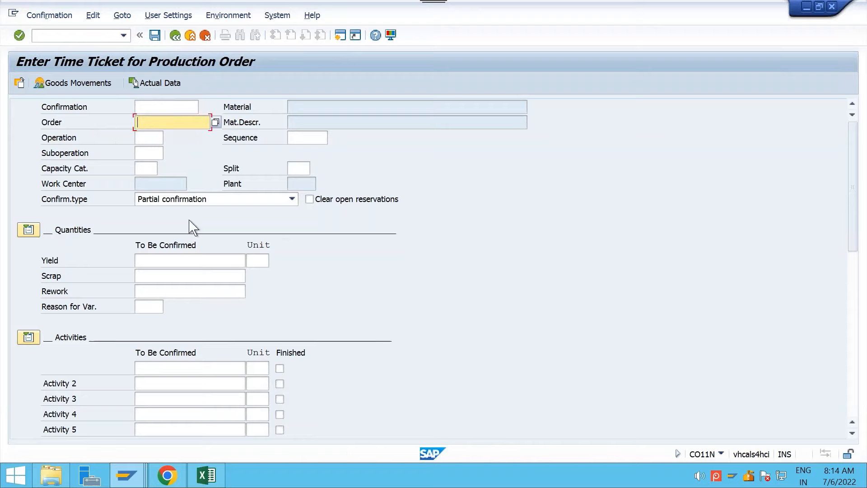
# - Switch back to Chrome and examine the Install Engine and Chassis operation's title and component quantities
pyautogui.hotkey('alt', 'Tab')
pyautogui.hotkey('alt', 'Tab')
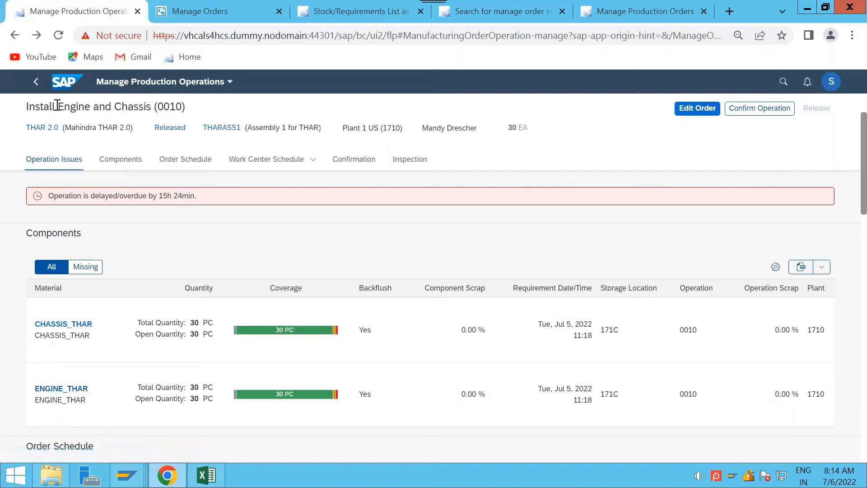
pyautogui.moveTo(55, 107); pyautogui.dragTo(151, 107)
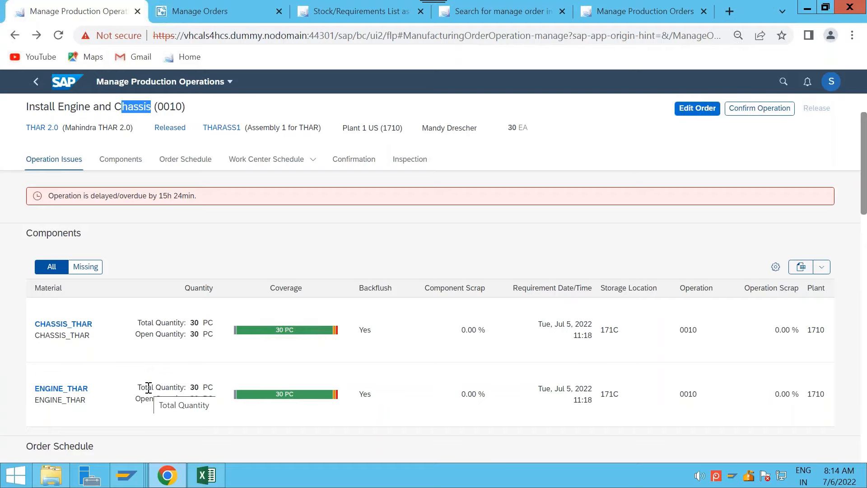
# - Open the confirmation time ticket for the Install Engine and Chassis operation and leave it without saving
pyautogui.scroll(-5, 460, 267)
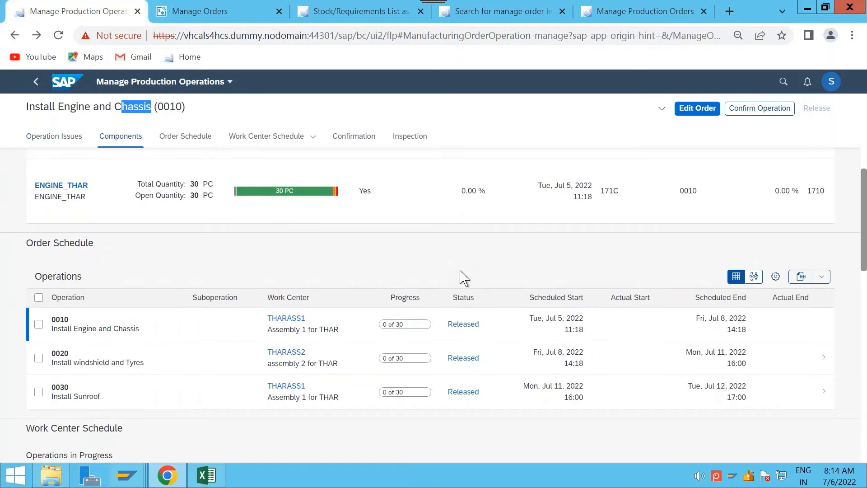
pyautogui.scroll(5, 461, 276)
pyautogui.click(763, 109)
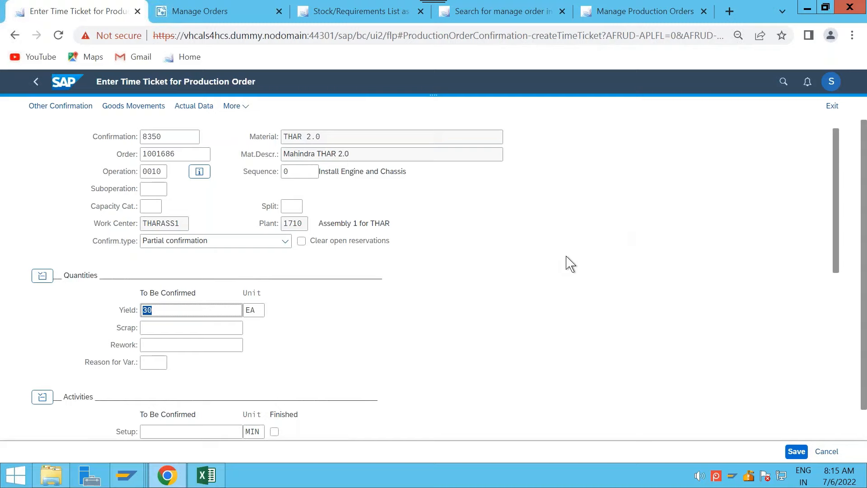
pyautogui.click(36, 84)
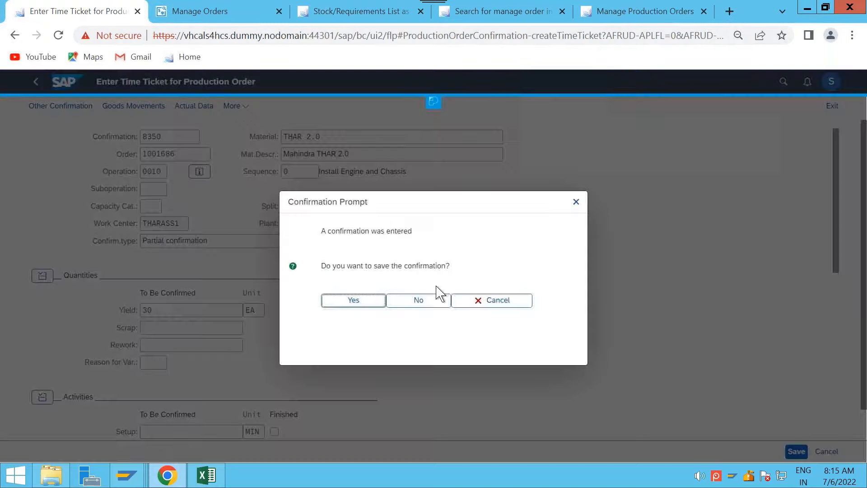
pyautogui.click(432, 304)
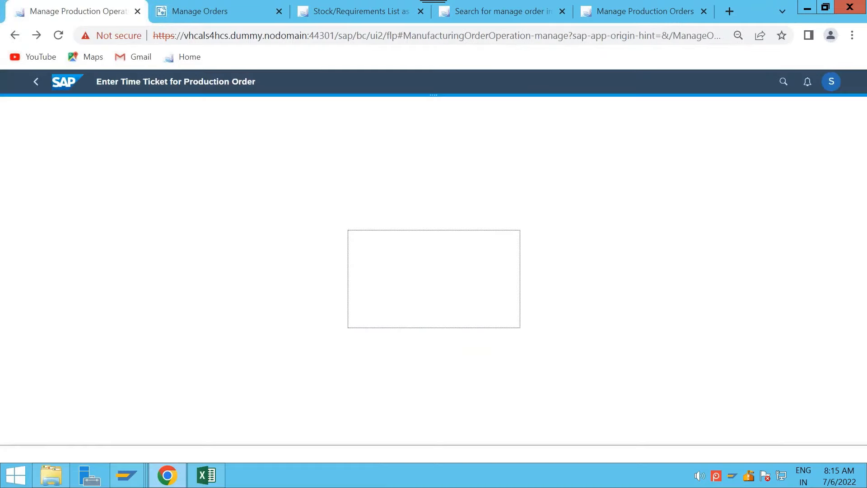
# - Go back to the THAR 2.0 production order and look through its components, operations, confirmations and inspection lots
pyautogui.click(32, 84)
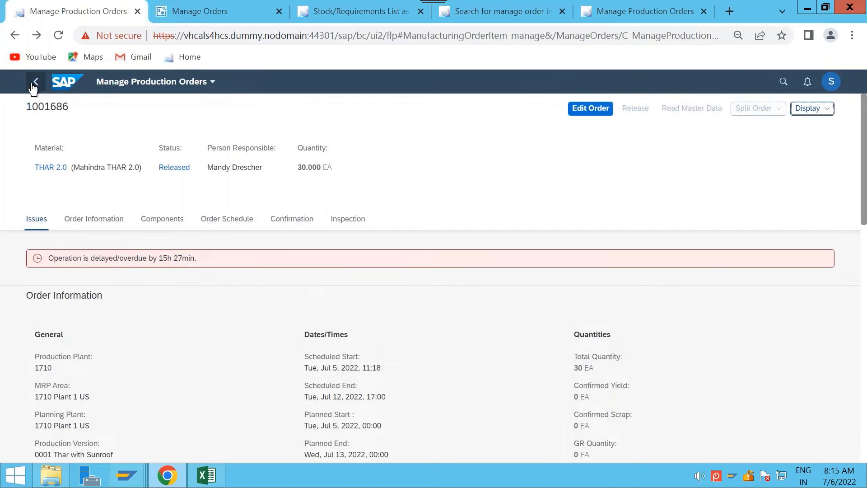
pyautogui.click(165, 221)
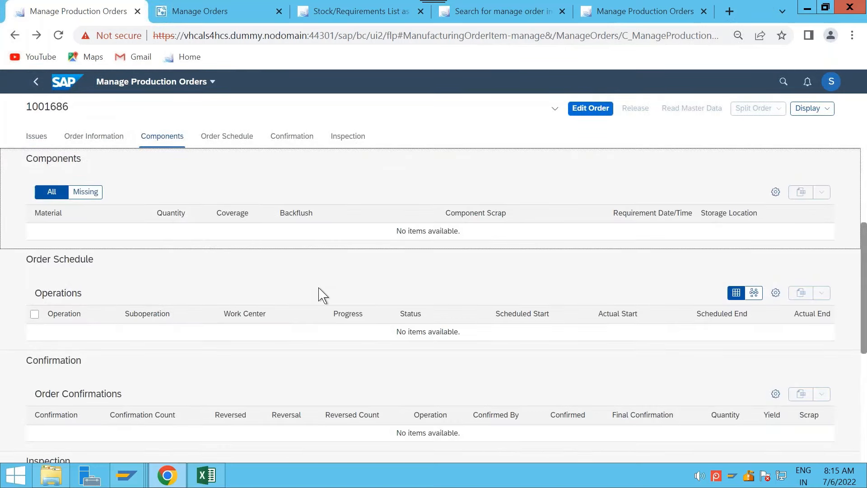
pyautogui.scroll(-3, 320, 289)
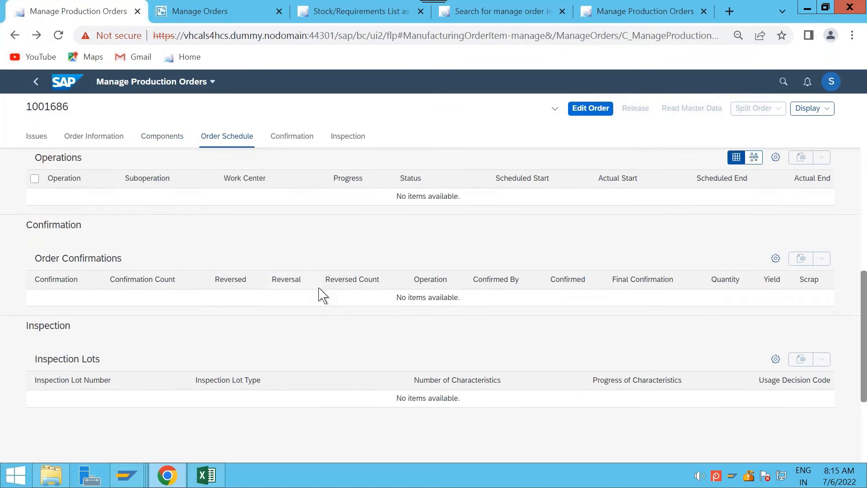
pyautogui.scroll(10, 319, 294)
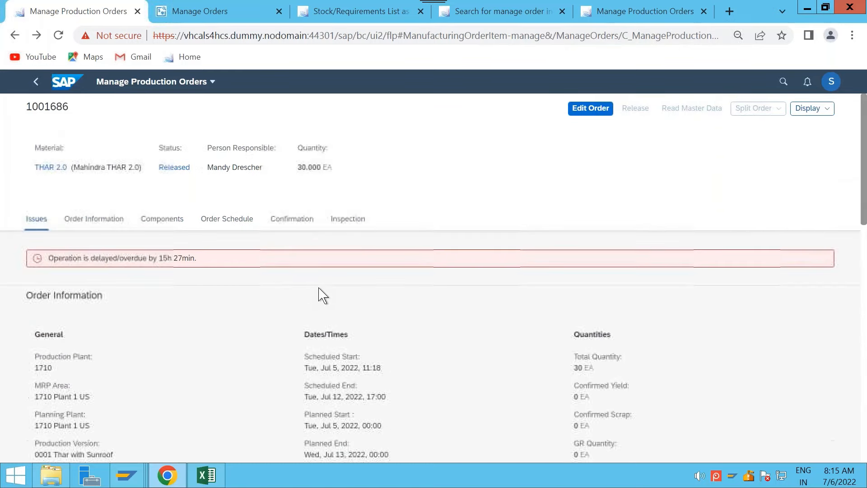
# - Return to the production orders list, select the THAR 2.0 order and run Check Components on it
pyautogui.click(36, 84)
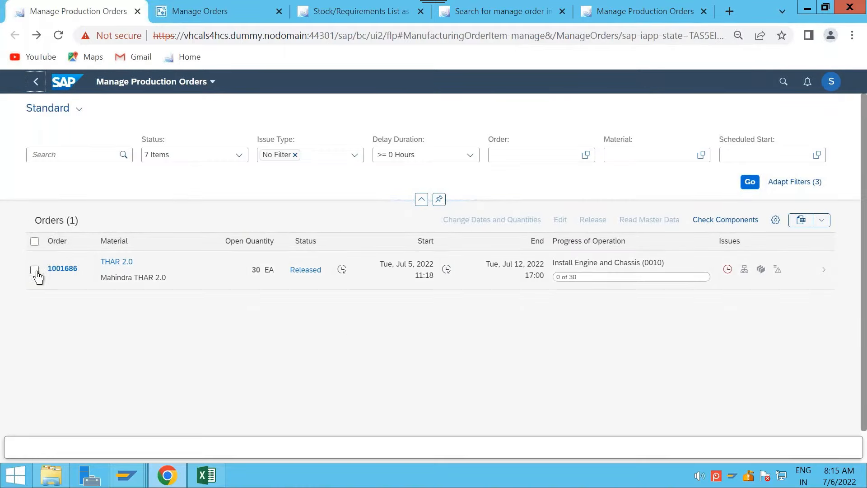
pyautogui.click(35, 271)
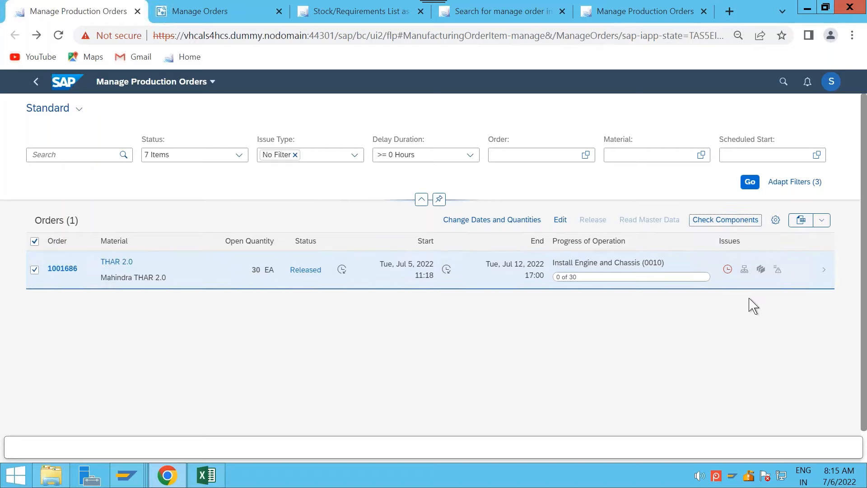
# - Reopen the THAR 2.0 order's details and review its component coverage, order schedule and inspection lots
pyautogui.click(827, 275)
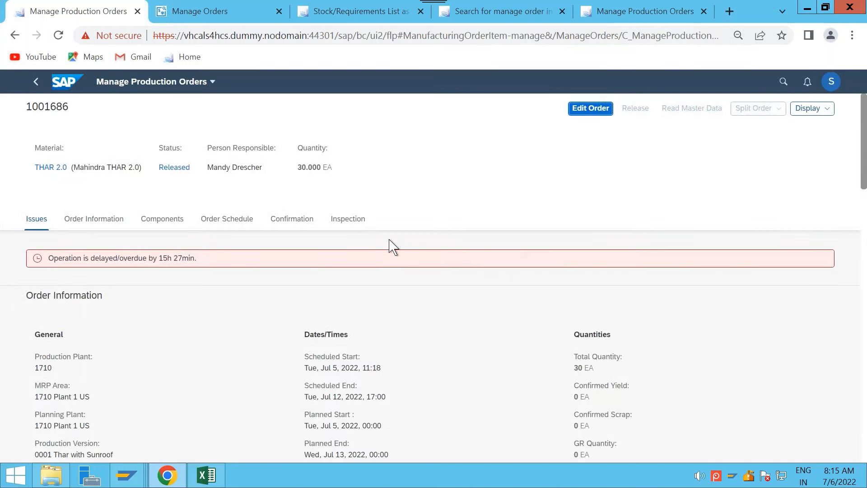
pyautogui.scroll(-10, 393, 247)
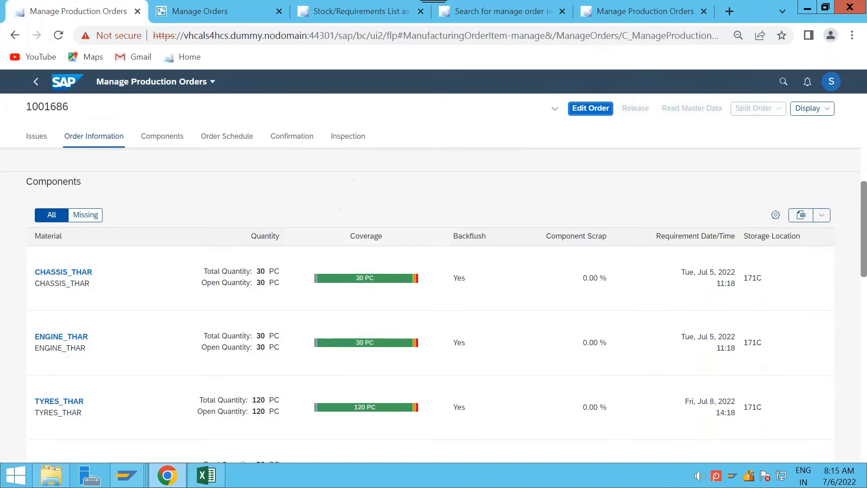
pyautogui.scroll(-10, 429, 280)
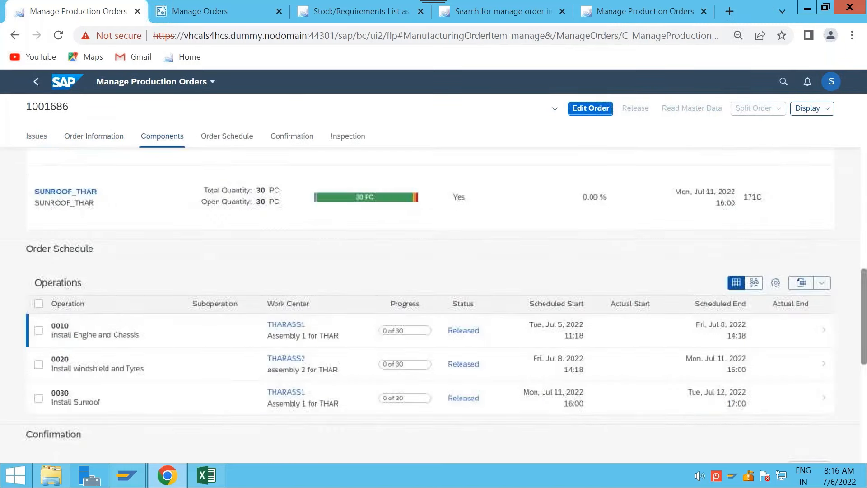
pyautogui.scroll(-4, 429, 280)
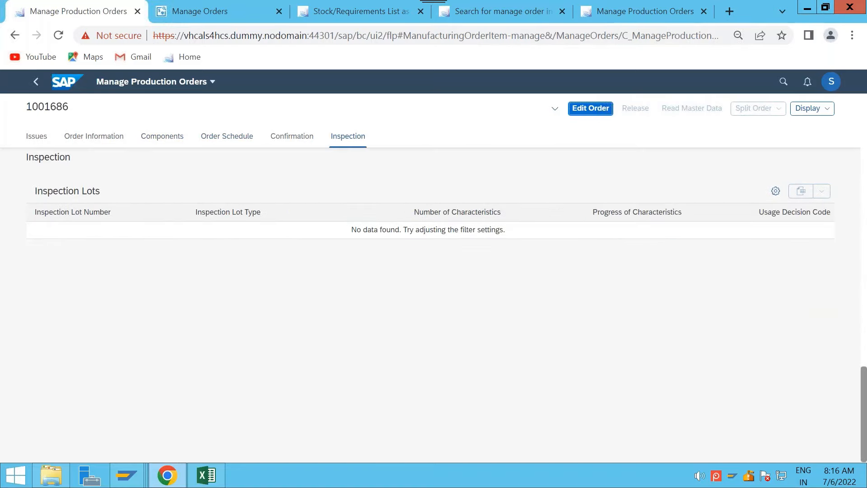
pyautogui.scroll(6, 393, 247)
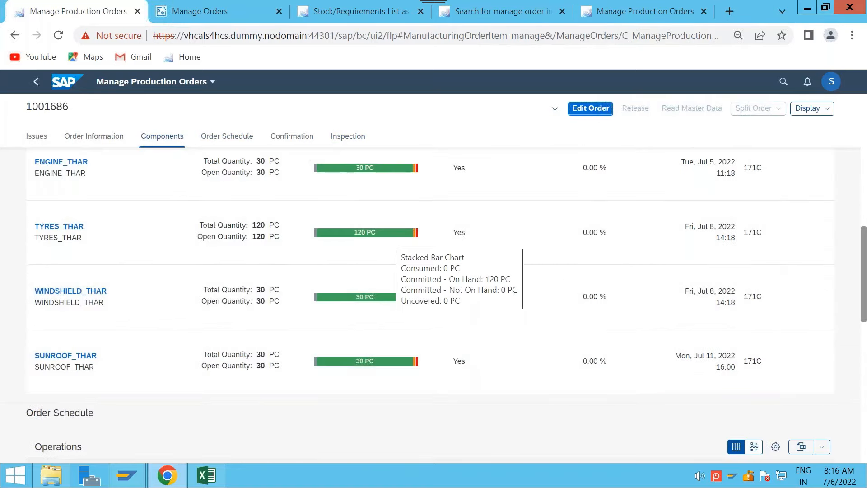